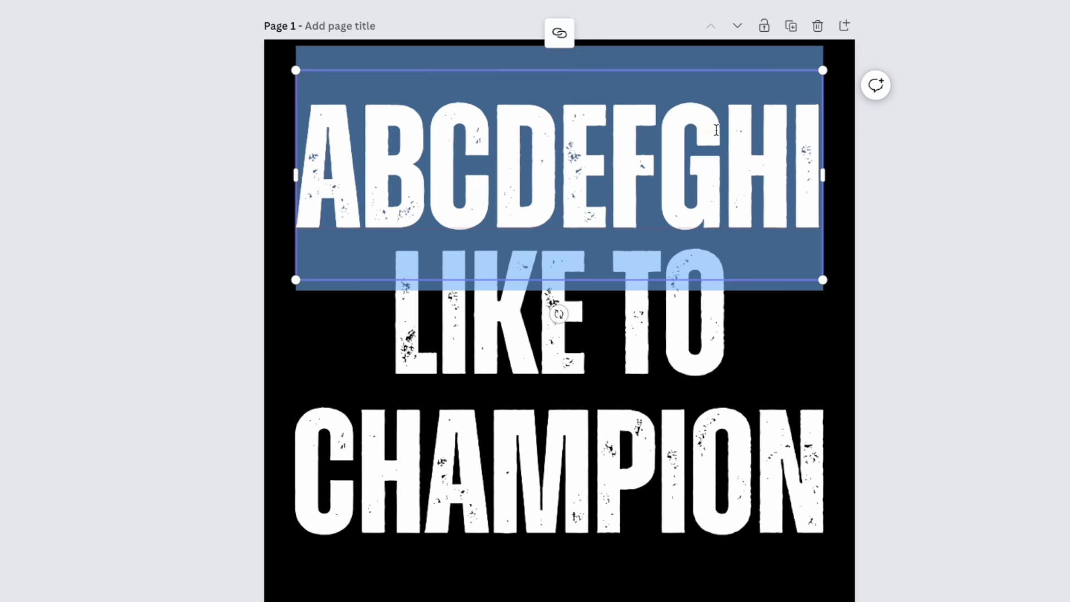
Check which font the ABCDEFGHI text line on page 1 uses.
{"action": "left_click", "coordinate": [717, 130]}
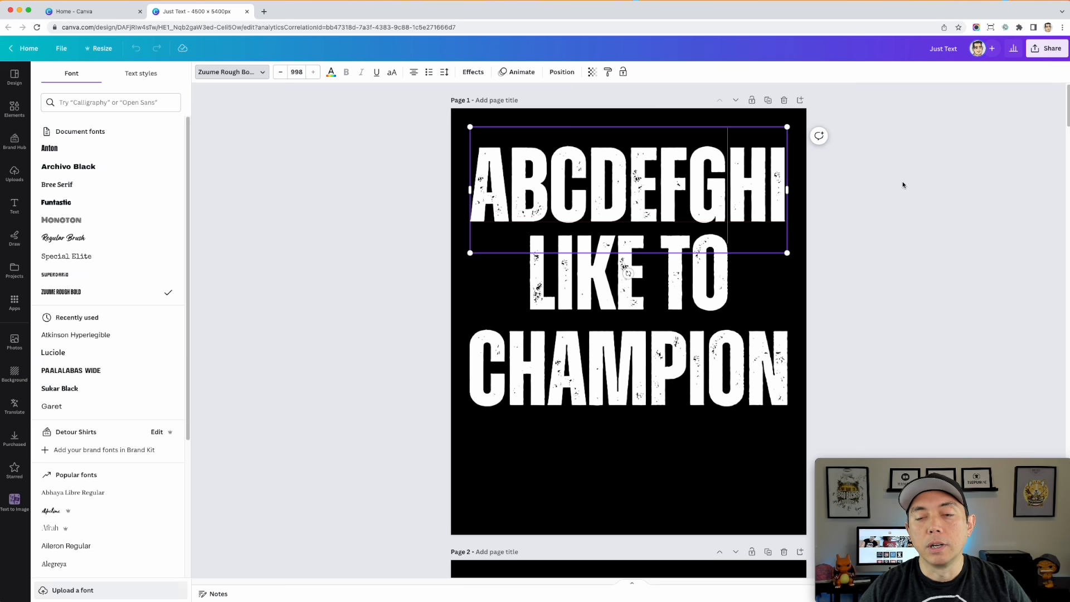
{"action": "left_click", "coordinate": [998, 168]}
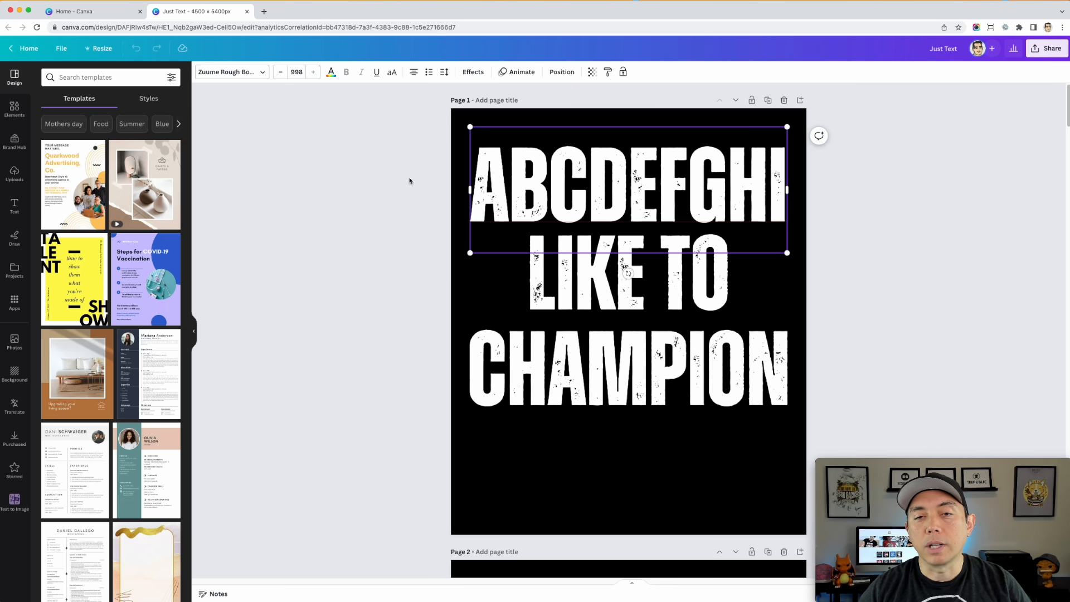
{"action": "left_click", "coordinate": [381, 170]}
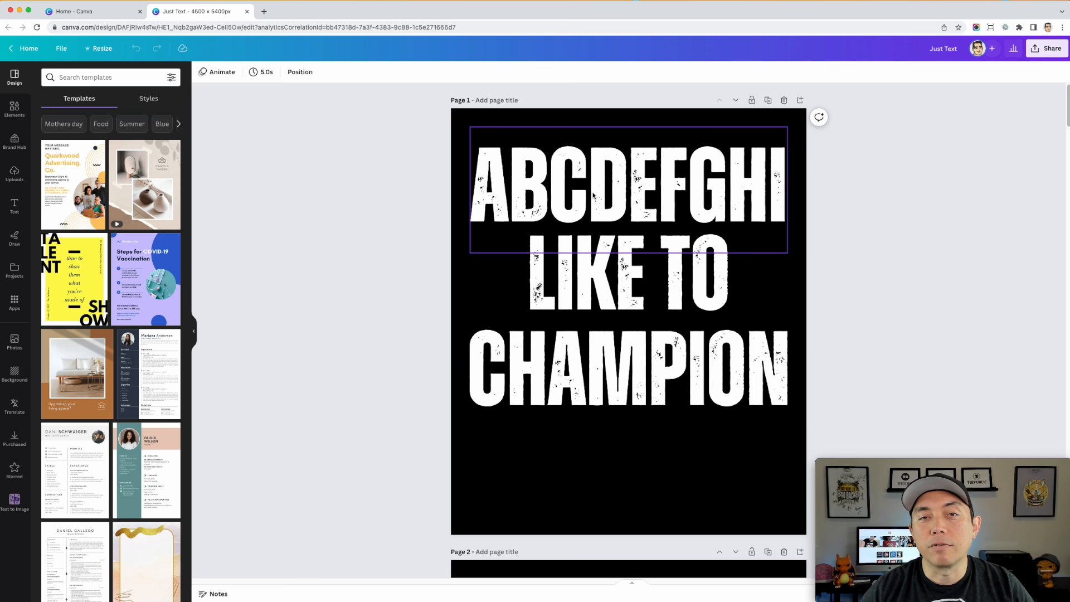
{"action": "left_click", "coordinate": [612, 191]}
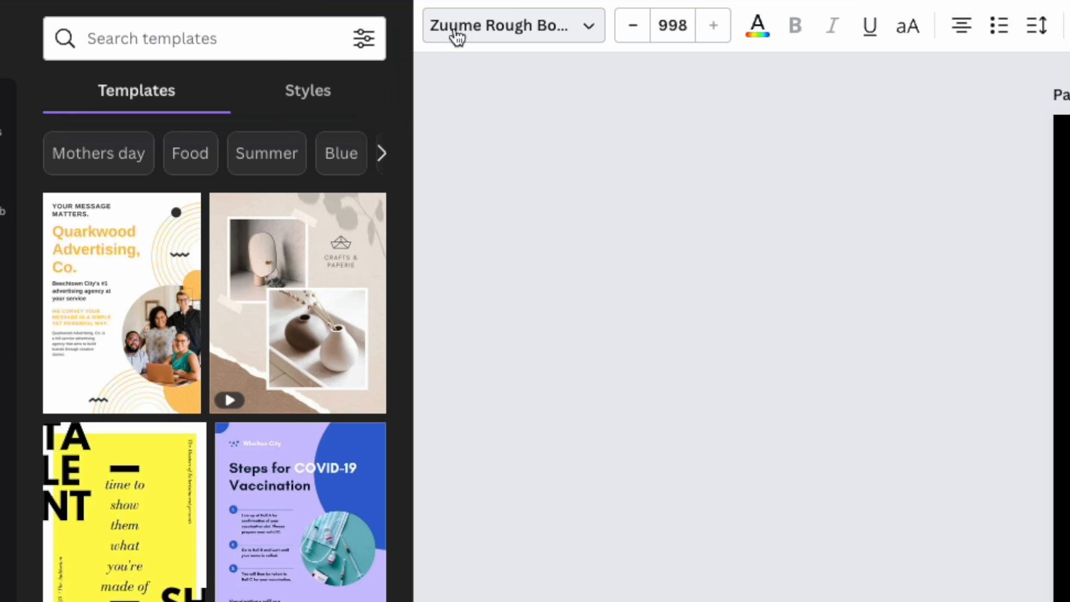
{"action": "left_click", "coordinate": [482, 47]}
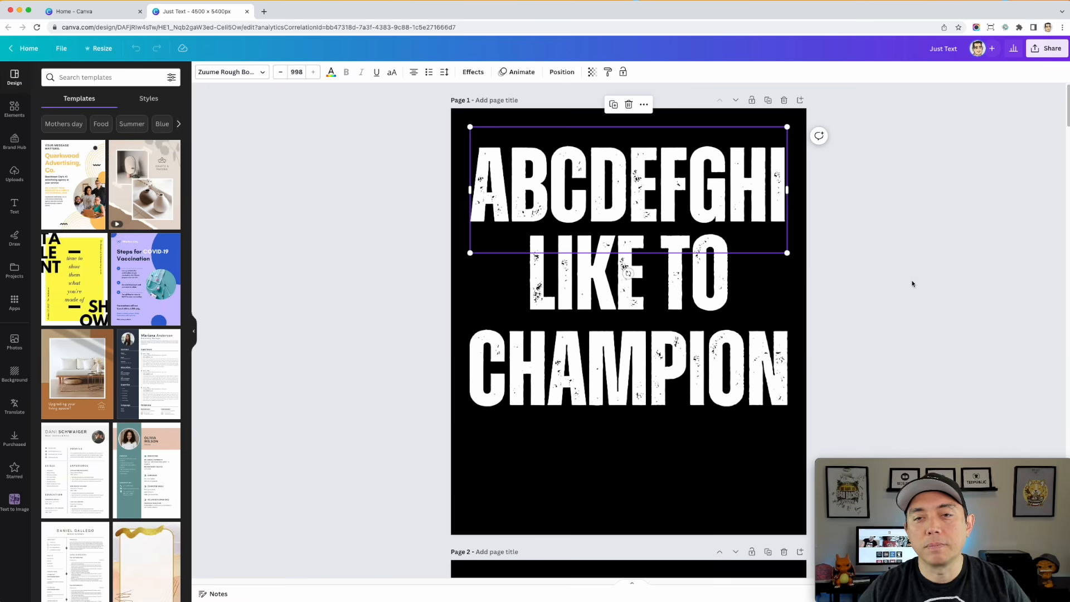
{"action": "left_click", "coordinate": [910, 304]}
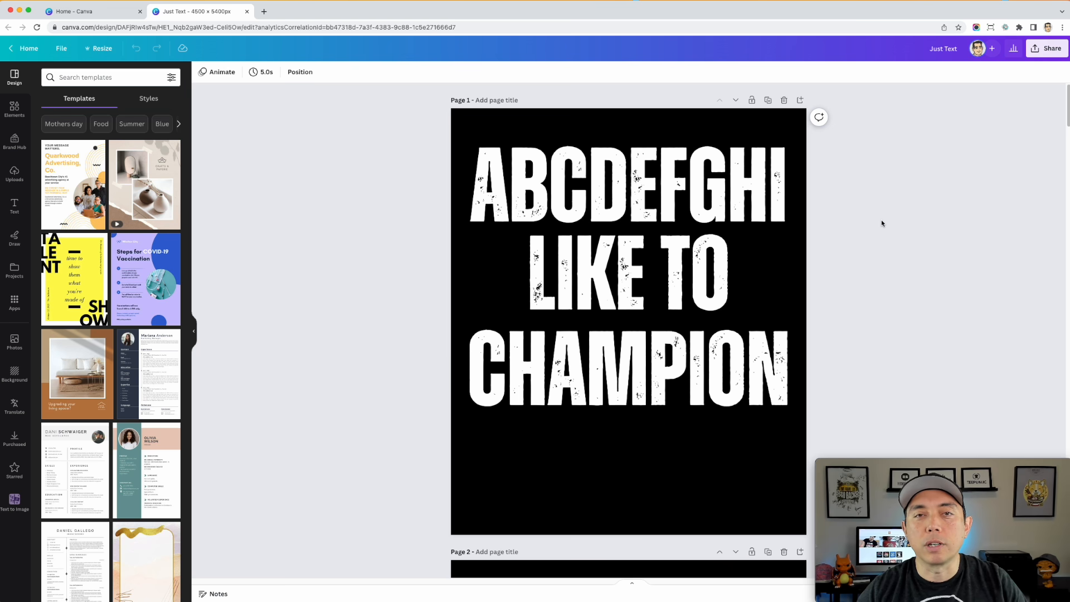
Examine the BIG TOP heading on page 2 and the smaller funny sentence beneath it as separate text elements.
{"action": "scroll", "coordinate": [881, 256], "scroll_direction": "down", "scroll_amount": 10}
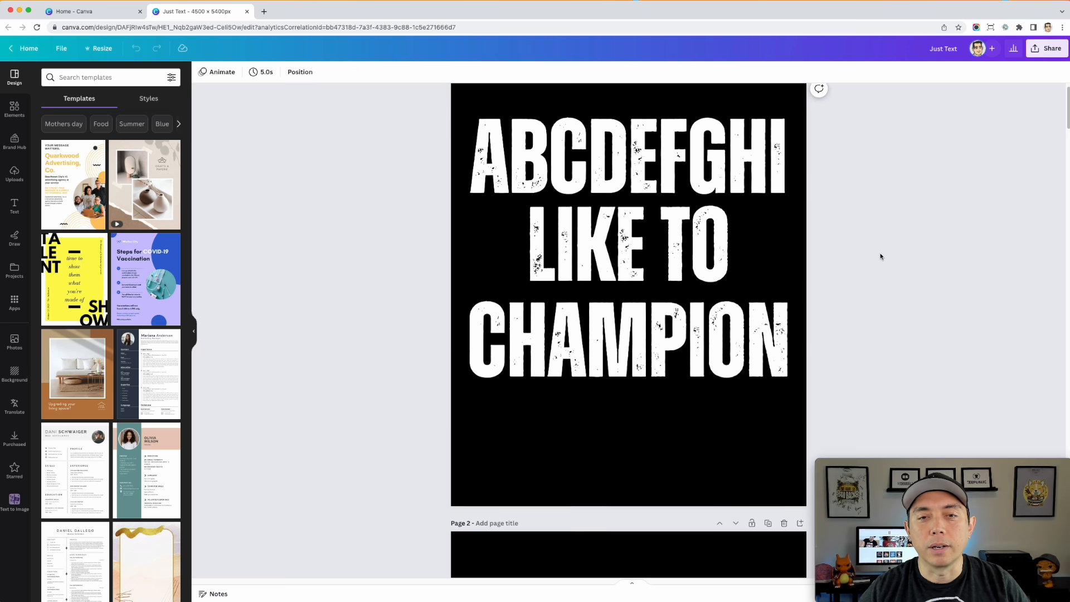
{"action": "scroll", "coordinate": [880, 256], "scroll_direction": "down", "scroll_amount": 2}
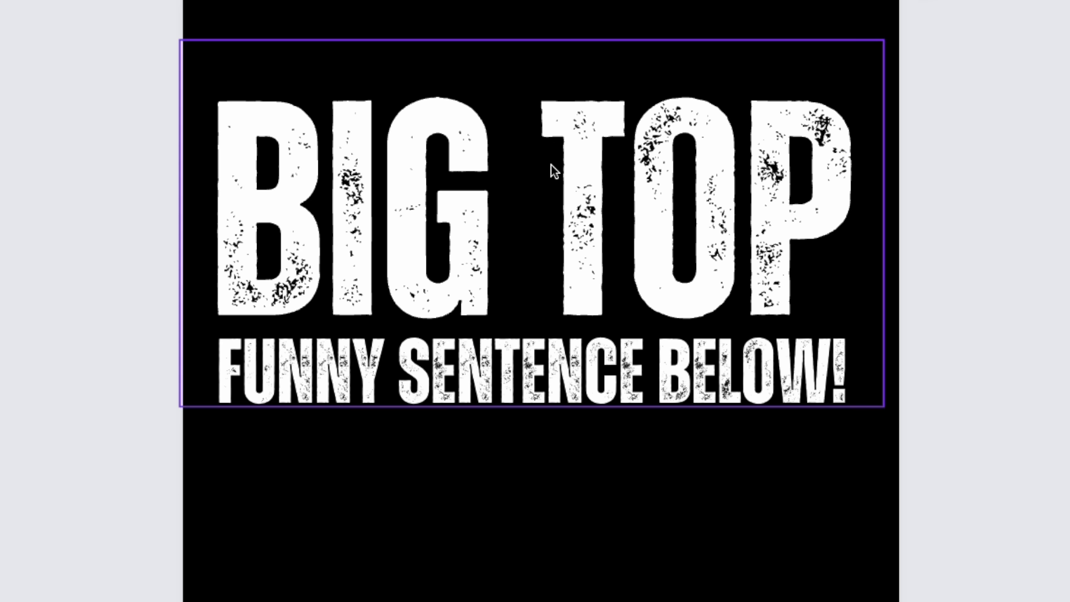
{"action": "left_click", "coordinate": [551, 165]}
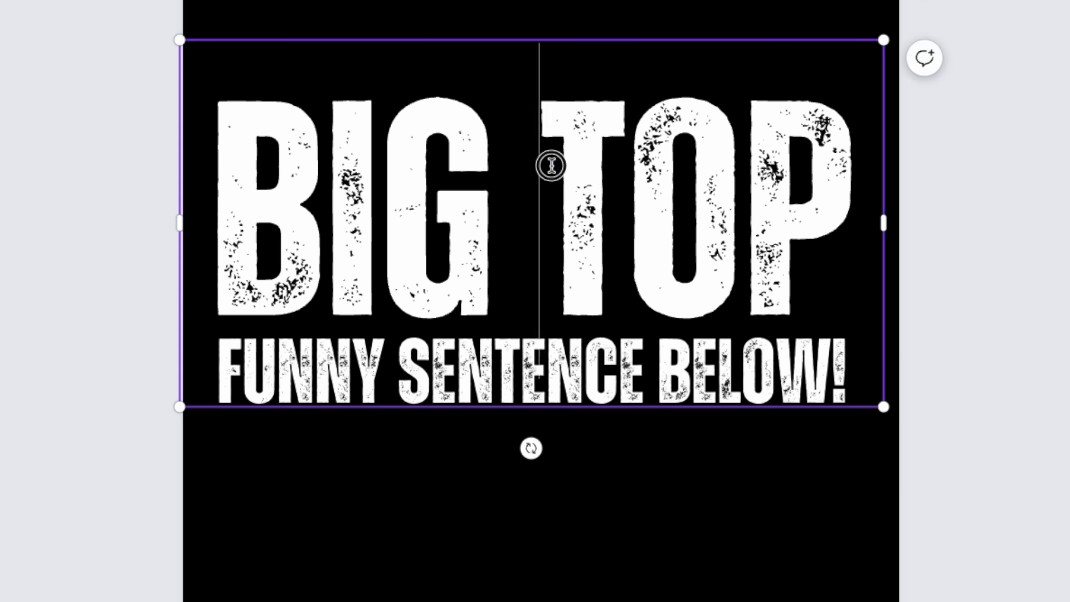
{"action": "left_click", "coordinate": [552, 165]}
{"action": "key", "text": "Escape"}
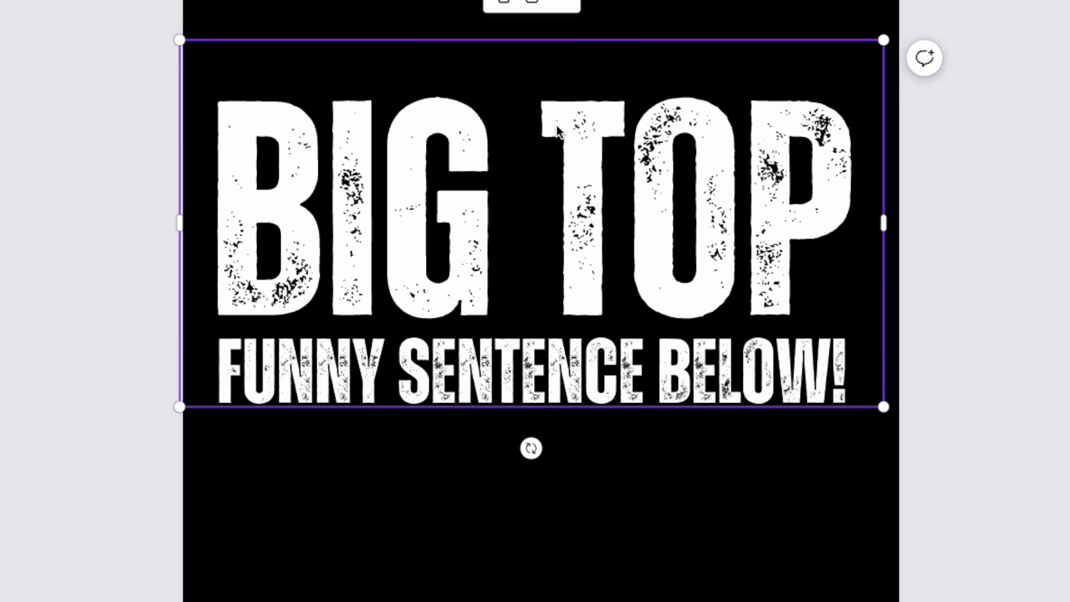
{"action": "left_click", "coordinate": [1049, 162]}
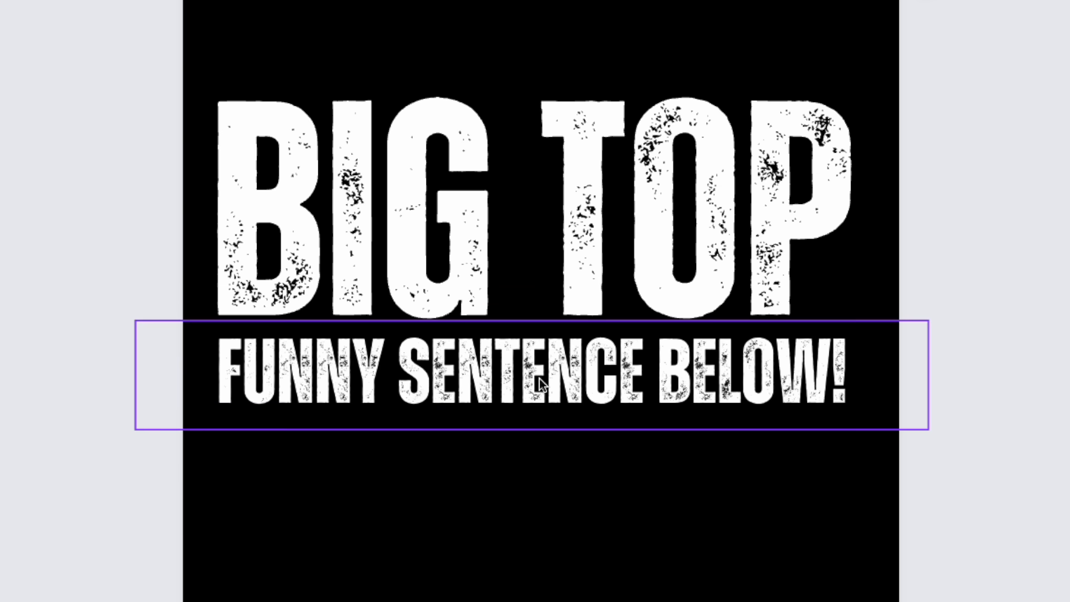
{"action": "double_click", "coordinate": [518, 375]}
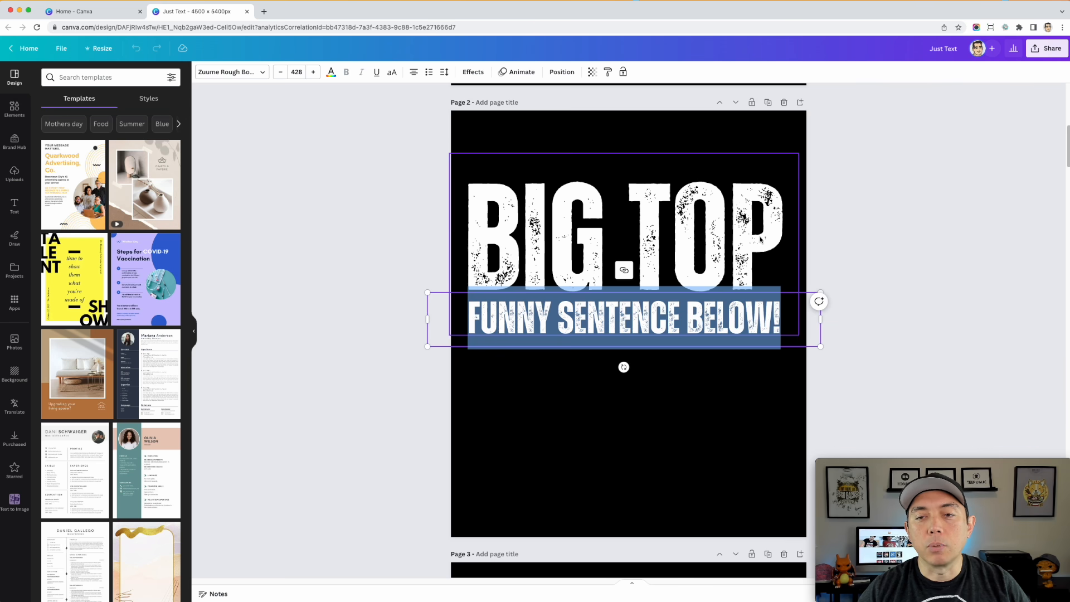
{"action": "left_click", "coordinate": [761, 240]}
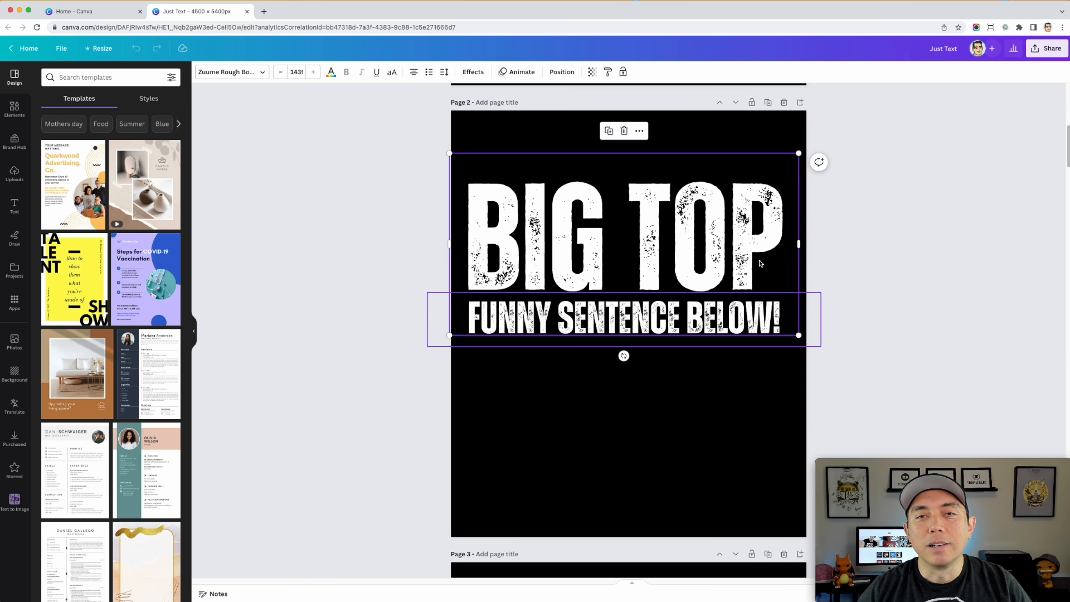
{"action": "left_click", "coordinate": [413, 192]}
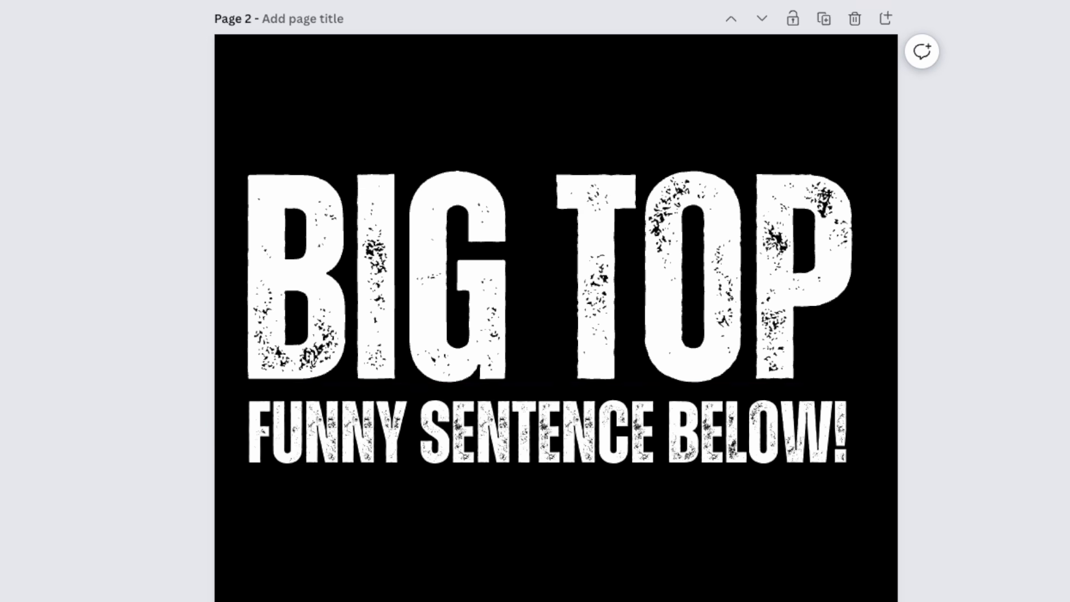
{"action": "left_click", "coordinate": [802, 425]}
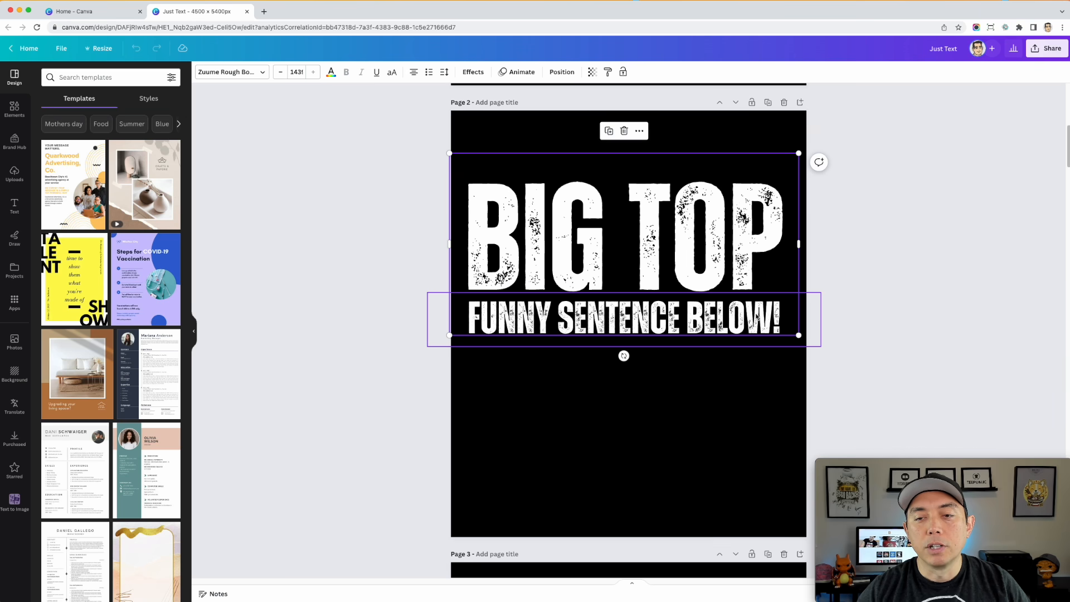
Compare the font sizes of the funny sentence and the BIG TOP heading on page 2.
{"action": "left_click", "coordinate": [756, 314]}
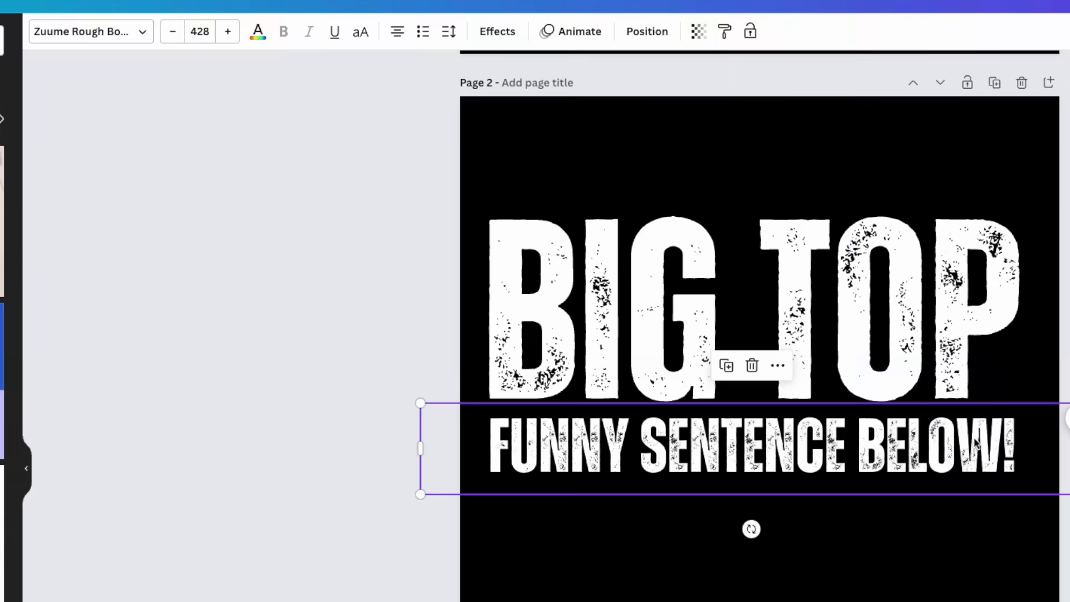
{"action": "left_click", "coordinate": [756, 313]}
{"action": "key", "text": "ctrl+a"}
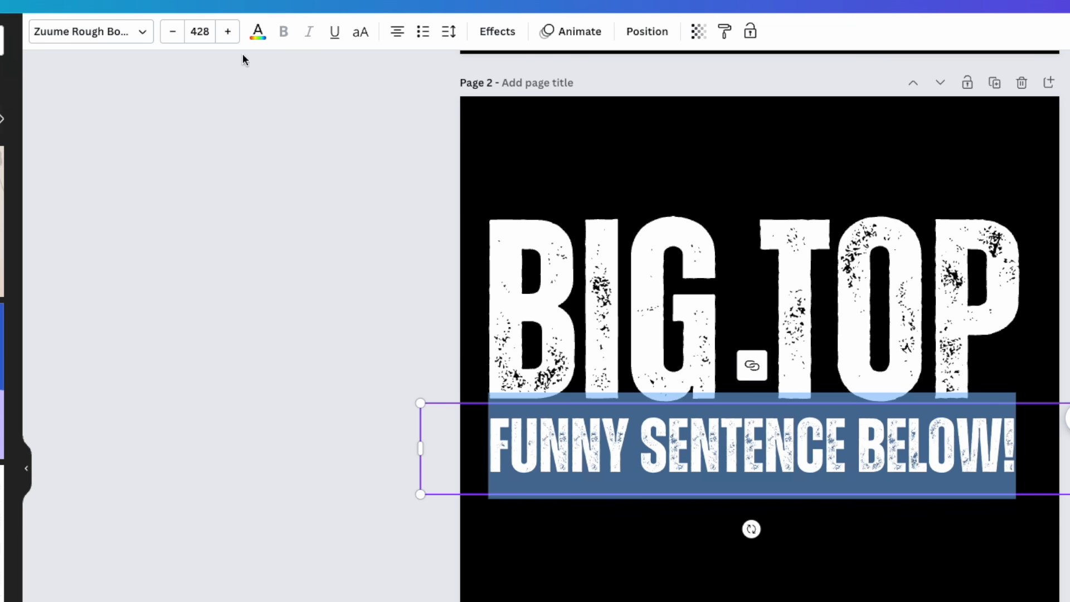
{"action": "left_click", "coordinate": [547, 227]}
{"action": "left_click", "coordinate": [547, 227]}
{"action": "key", "text": "ctrl+a"}
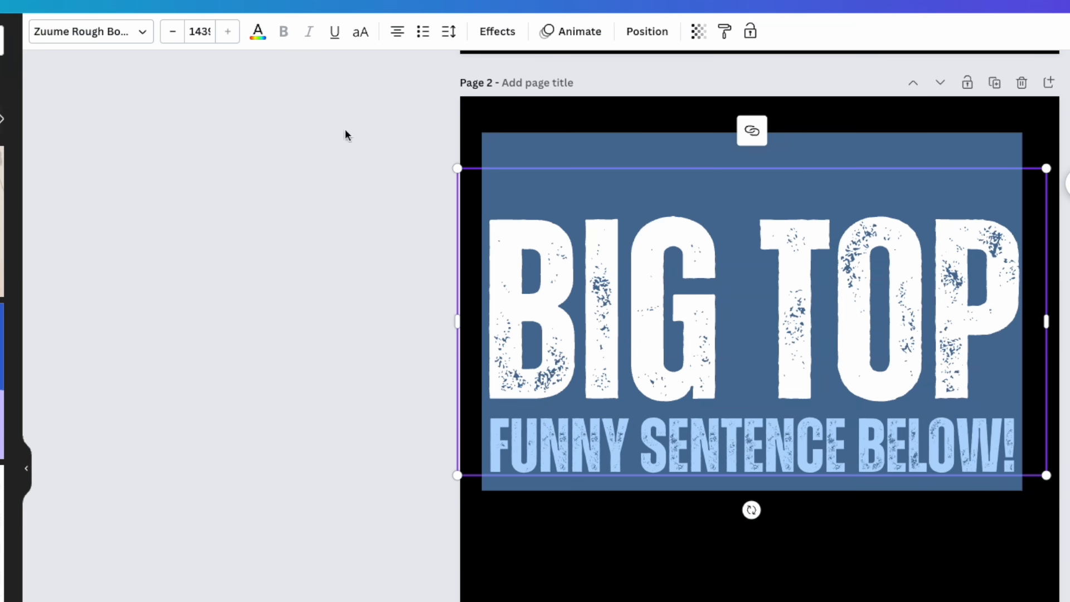
{"action": "left_click", "coordinate": [207, 32]}
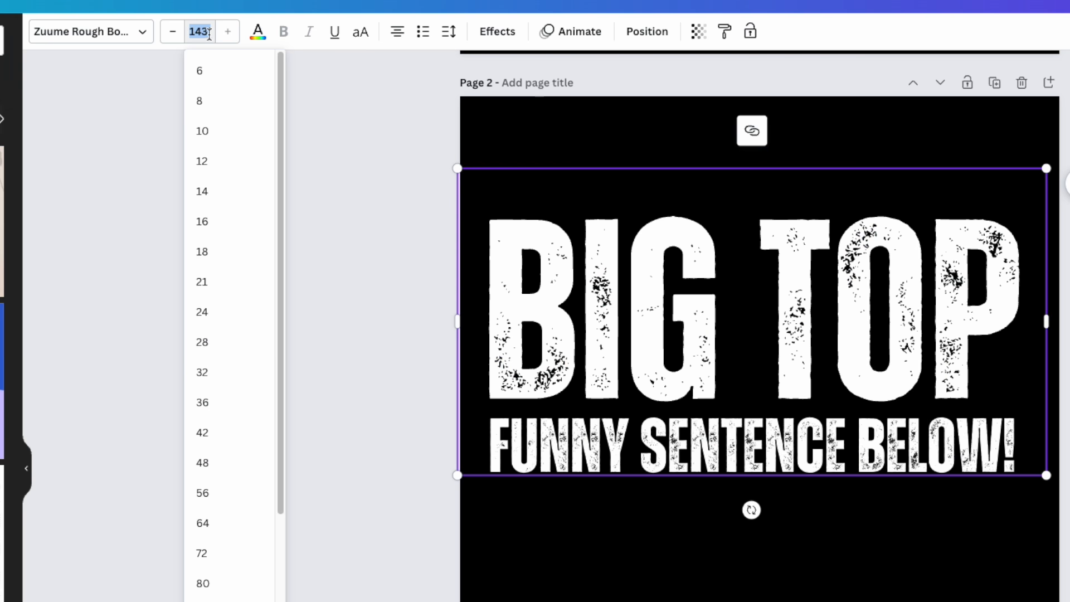
{"action": "left_click", "coordinate": [386, 101]}
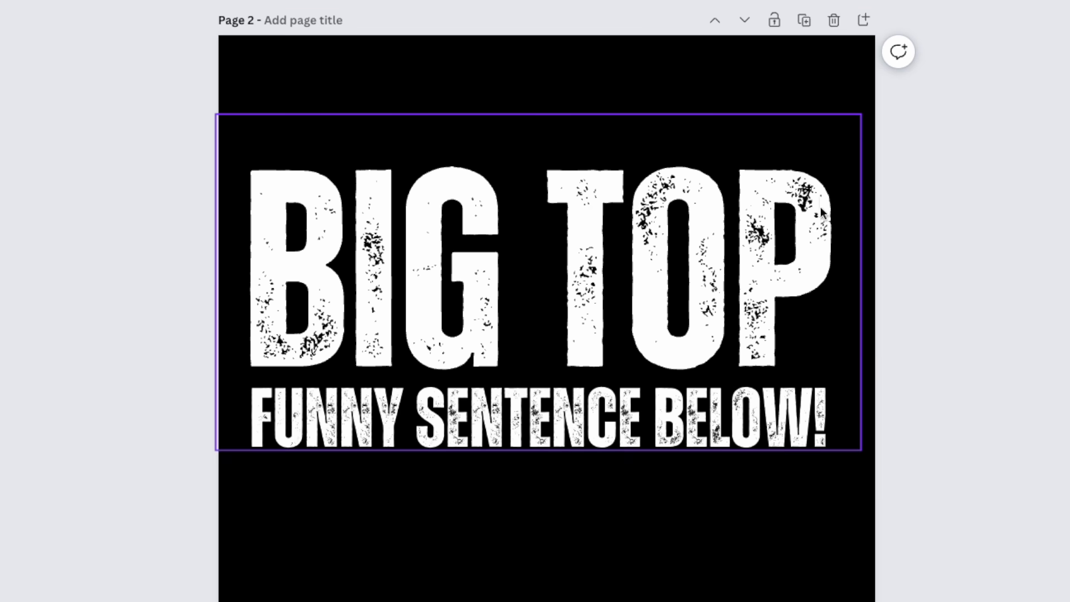
Shrink the BIG TOP heading on page 2 very slightly from its upper-right corner.
{"action": "left_click", "coordinate": [353, 276]}
{"action": "mouse_move", "coordinate": [862, 114]}
{"action": "left_mouse_down"}
{"action": "mouse_move", "coordinate": [792, 145]}
{"action": "mouse_move", "coordinate": [859, 115]}
{"action": "left_mouse_up"}
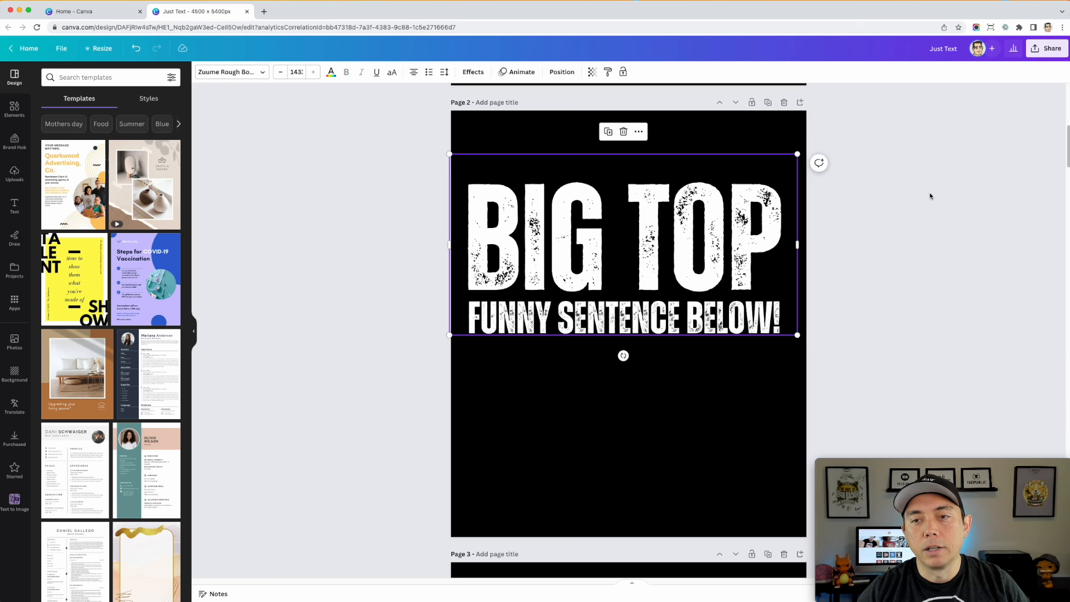
{"action": "left_click", "coordinate": [930, 196]}
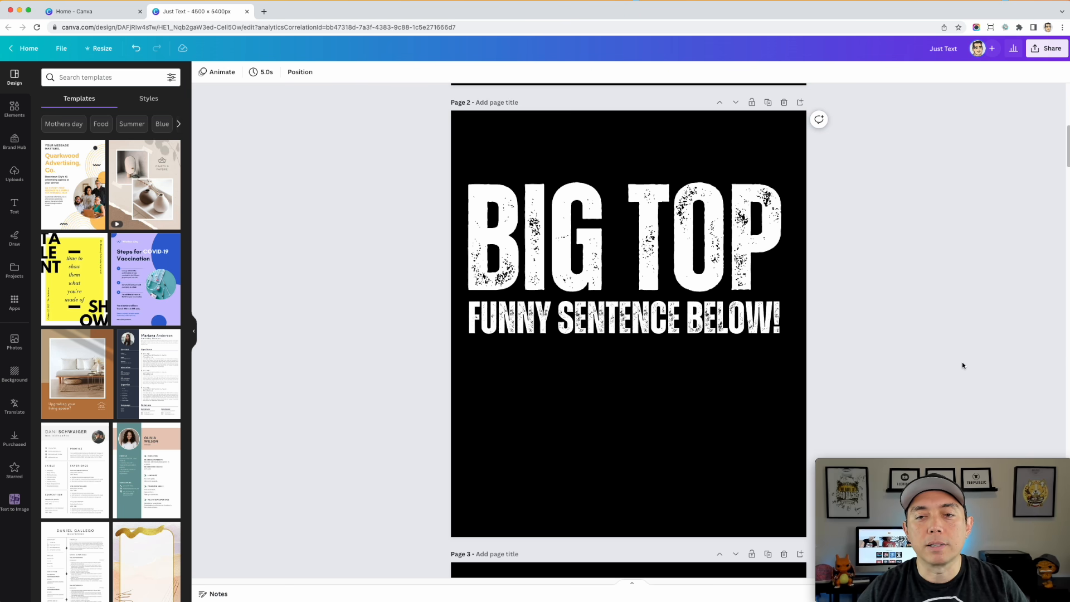
Nudge the "-That guy" attribution line on page 3 slightly left and down beneath the funny sentence.
{"action": "scroll", "coordinate": [963, 363], "scroll_direction": "down", "scroll_amount": 6}
{"action": "scroll", "coordinate": [962, 362], "scroll_direction": "down", "scroll_amount": 3}
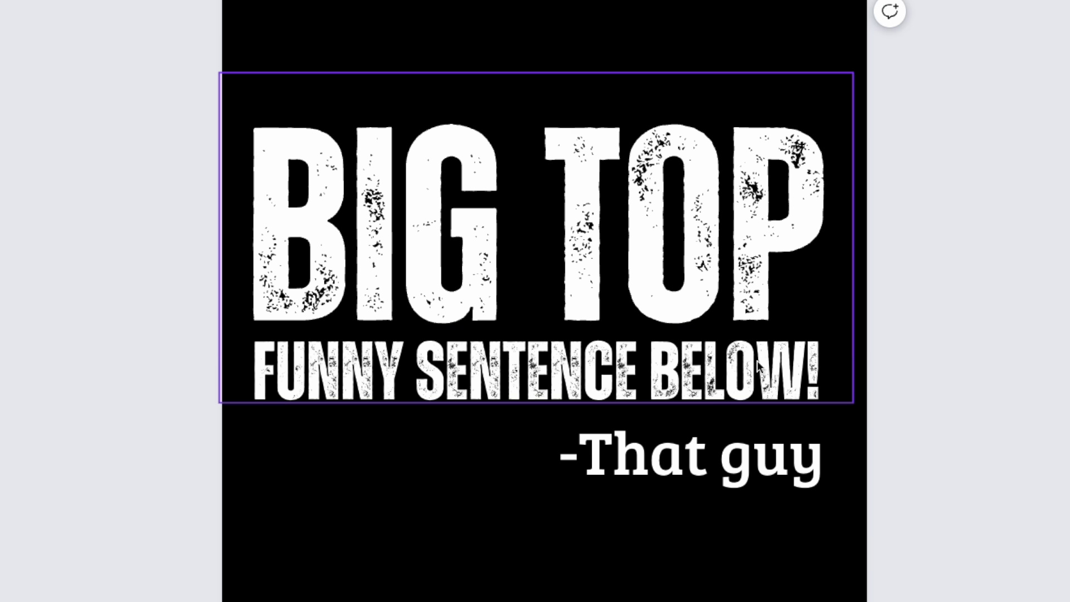
{"action": "left_click", "coordinate": [625, 462]}
{"action": "mouse_move", "coordinate": [624, 463]}
{"action": "left_mouse_down"}
{"action": "mouse_move", "coordinate": [663, 462]}
{"action": "mouse_move", "coordinate": [620, 466]}
{"action": "left_mouse_up"}
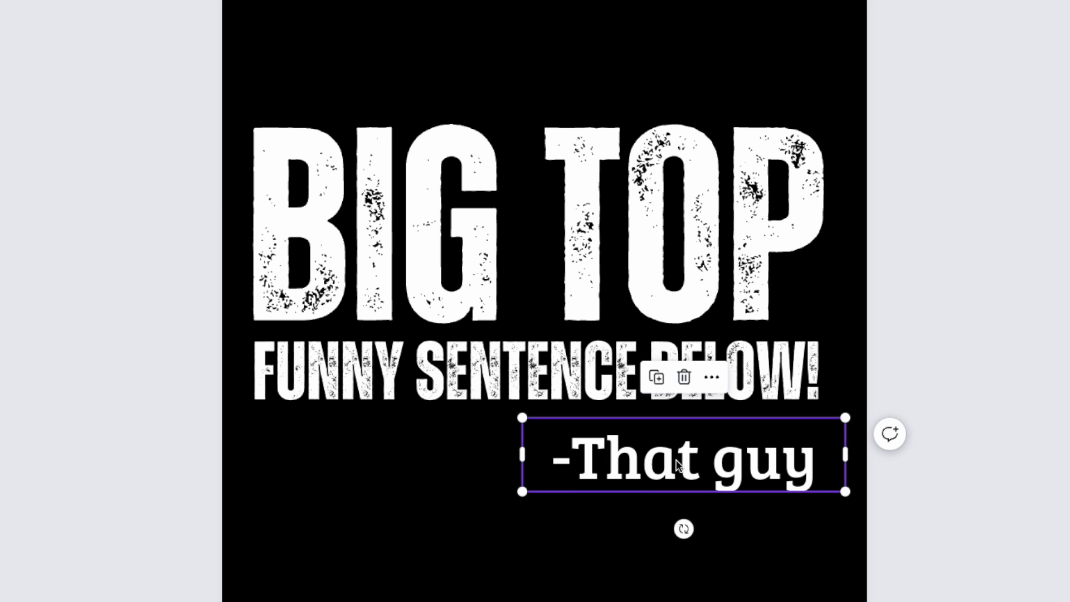
{"action": "triple_click", "coordinate": [662, 466]}
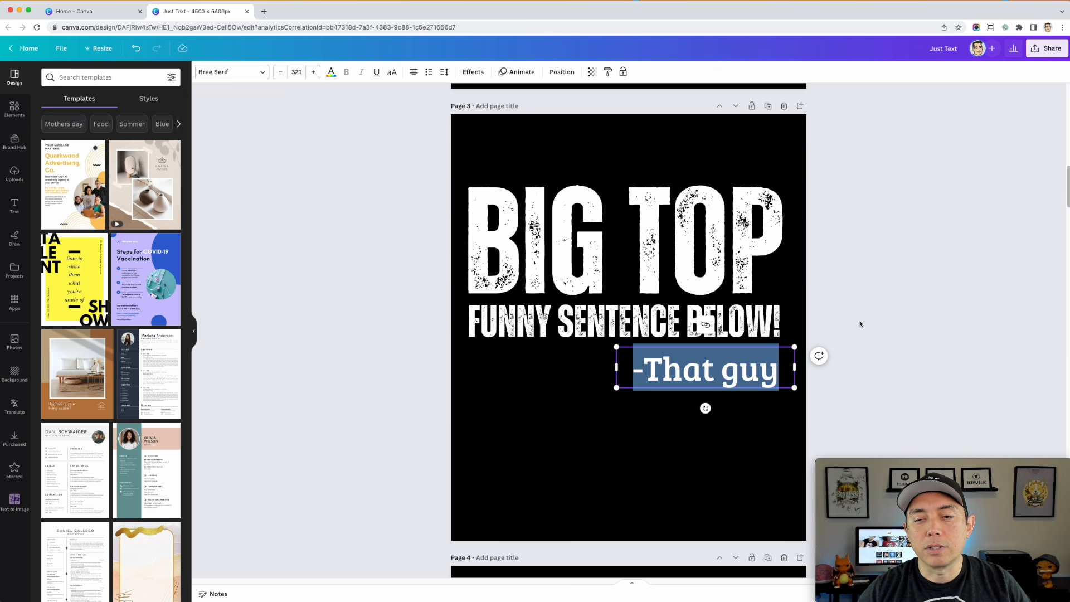
{"action": "left_click", "coordinate": [860, 324]}
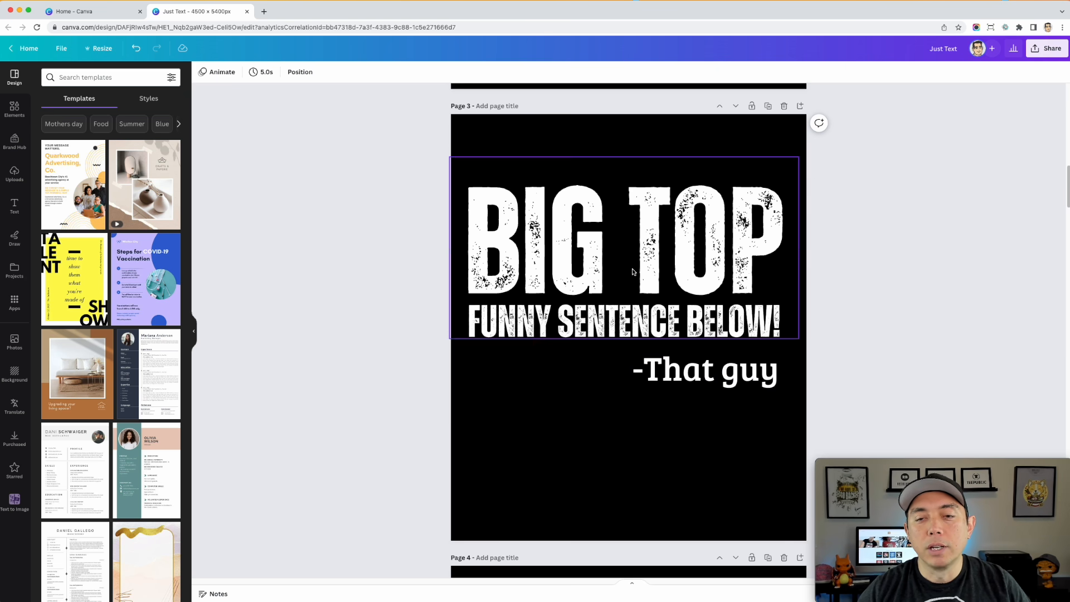
Inspect the heading, the funny sentence and the font of the "-That guy" line on page 3.
{"action": "left_click", "coordinate": [568, 268]}
{"action": "left_click", "coordinate": [571, 328]}
{"action": "left_click", "coordinate": [663, 369]}
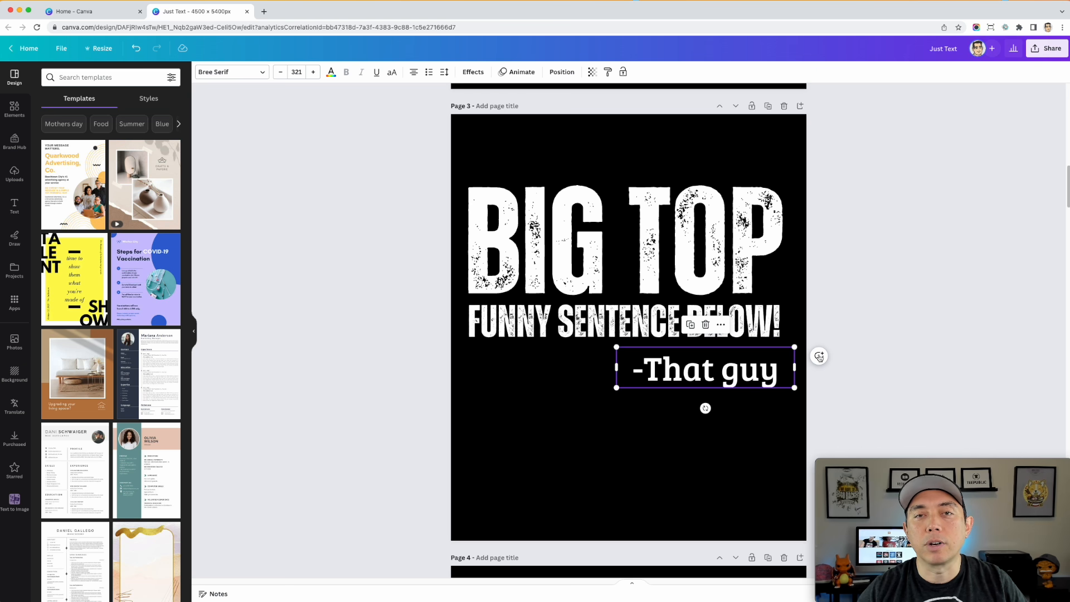
{"action": "double_click", "coordinate": [711, 372]}
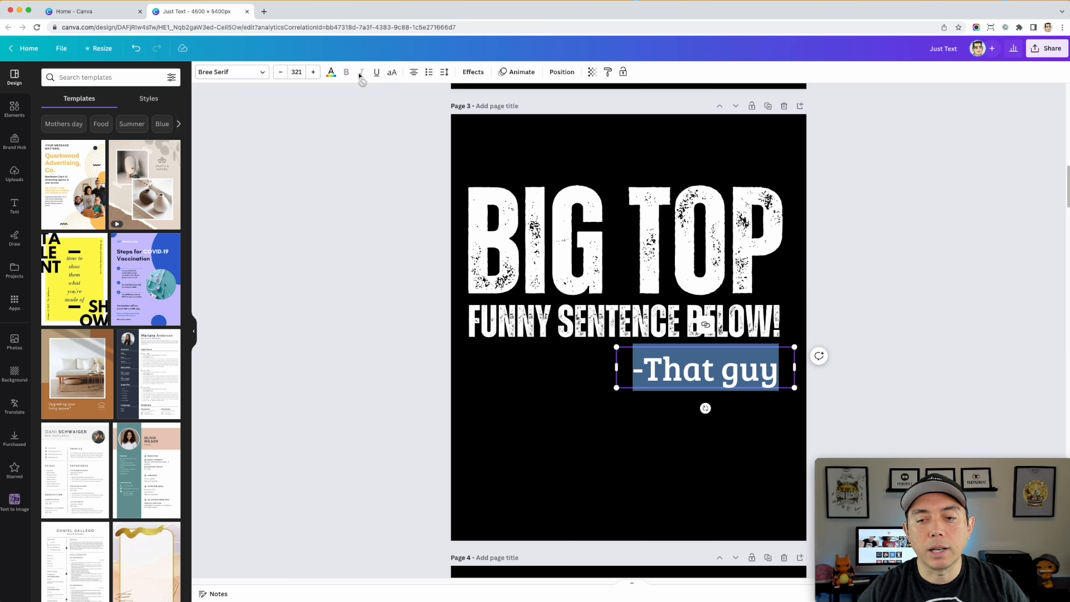
{"action": "left_click", "coordinate": [907, 306]}
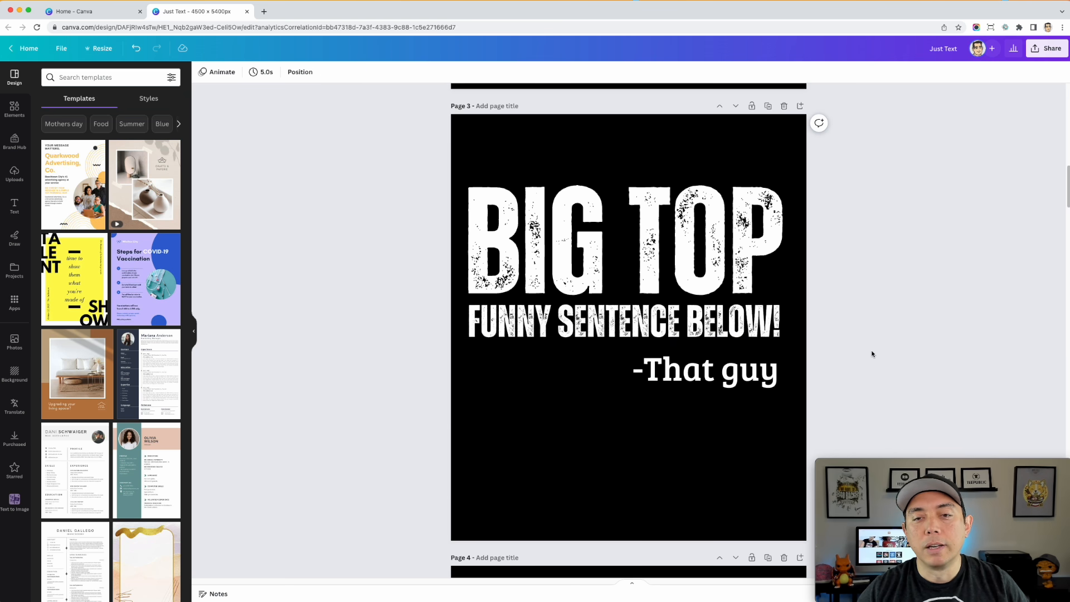
Inspect the fonts and sizes of the top sentence, the large WORD line and the bottom sentence on page 4.
{"action": "scroll", "coordinate": [872, 345], "scroll_direction": "up", "scroll_amount": 7}
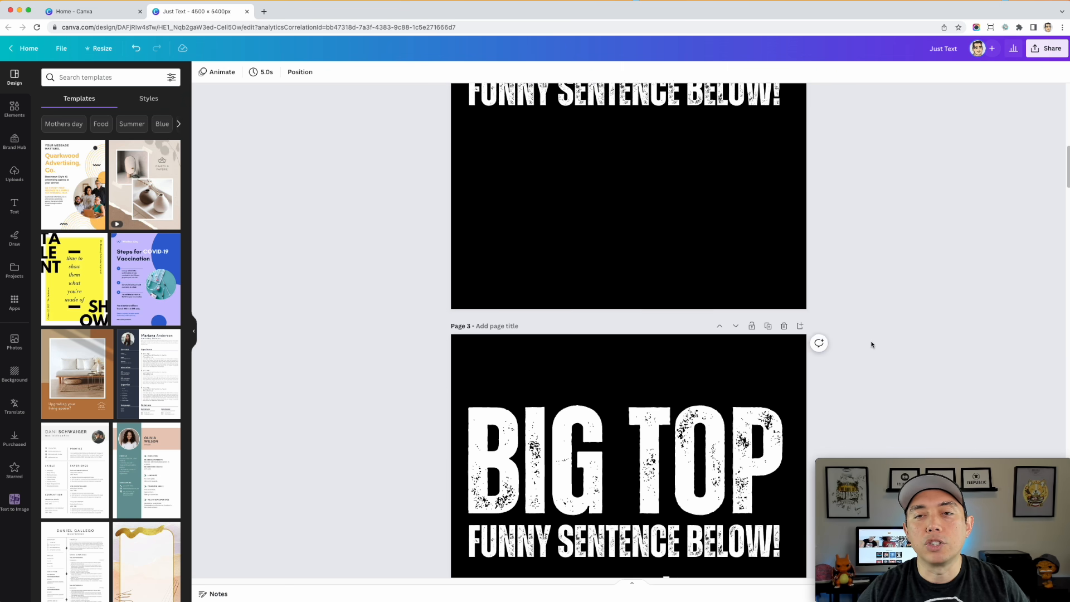
{"action": "scroll", "coordinate": [942, 372], "scroll_direction": "down", "scroll_amount": 8}
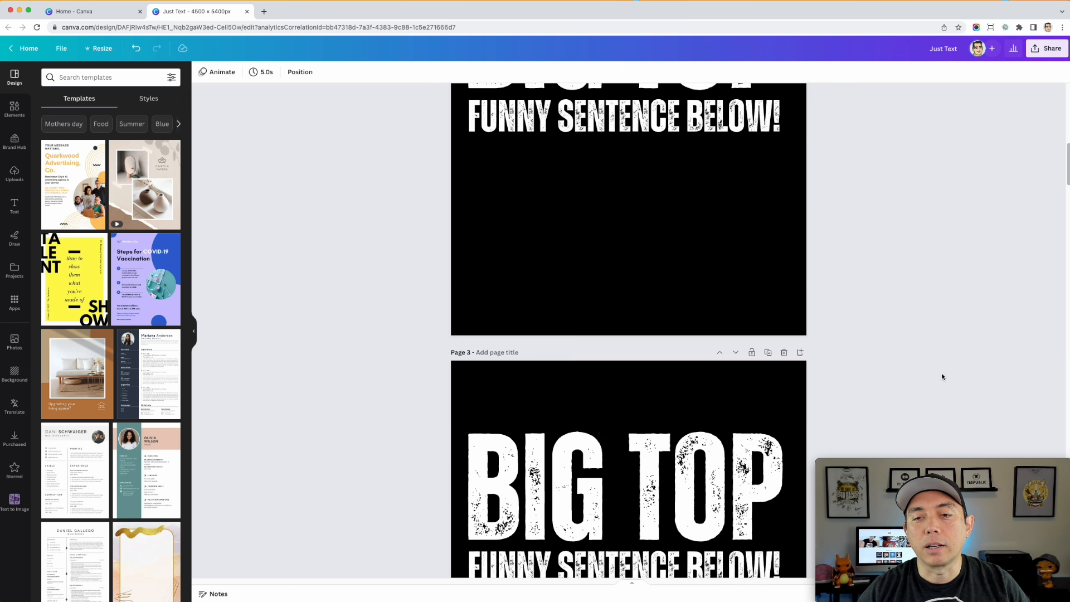
{"action": "scroll", "coordinate": [942, 377], "scroll_direction": "down", "scroll_amount": 5}
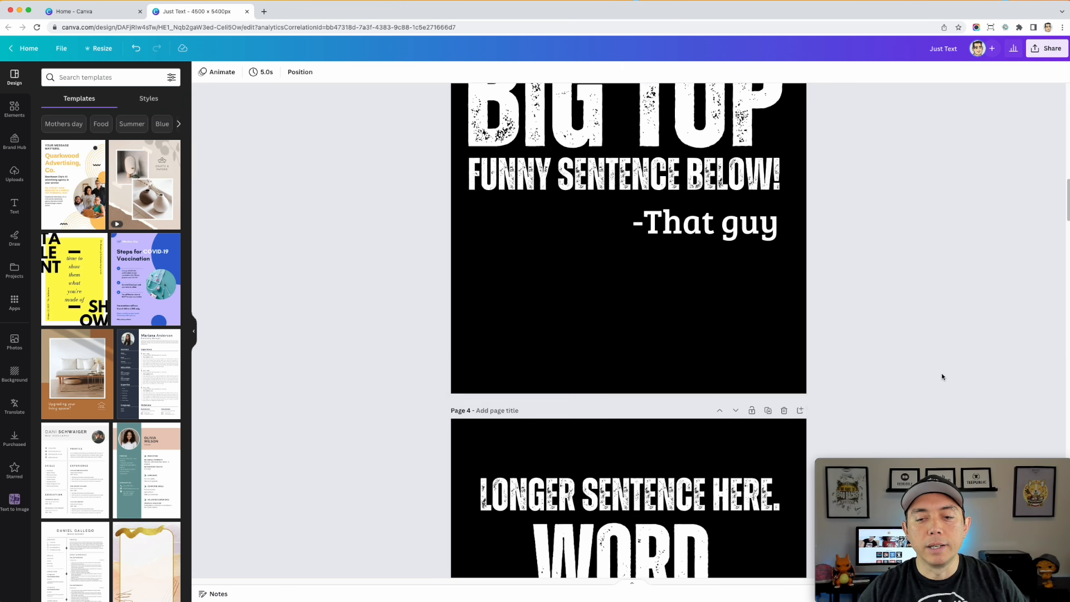
{"action": "scroll", "coordinate": [942, 376], "scroll_direction": "down", "scroll_amount": 2}
{"action": "left_click", "coordinate": [497, 176]}
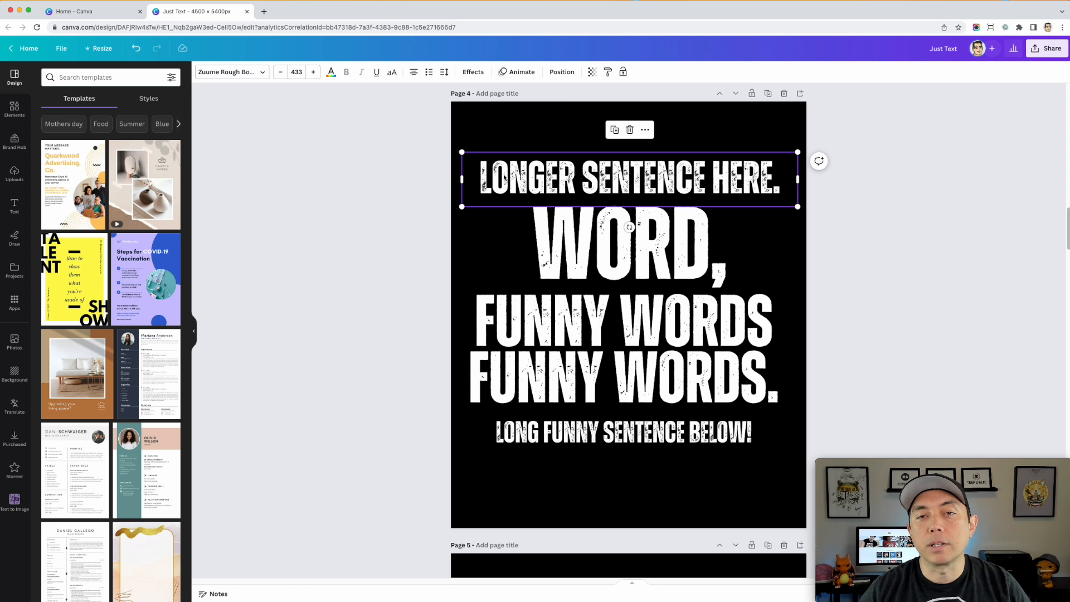
{"action": "double_click", "coordinate": [501, 170]}
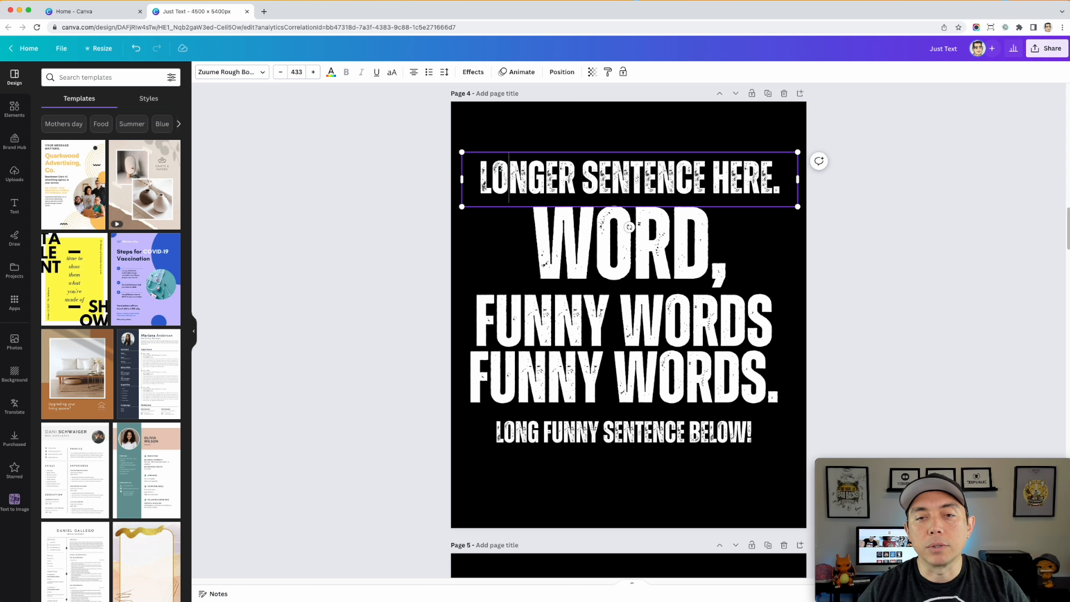
{"action": "left_click", "coordinate": [576, 249]}
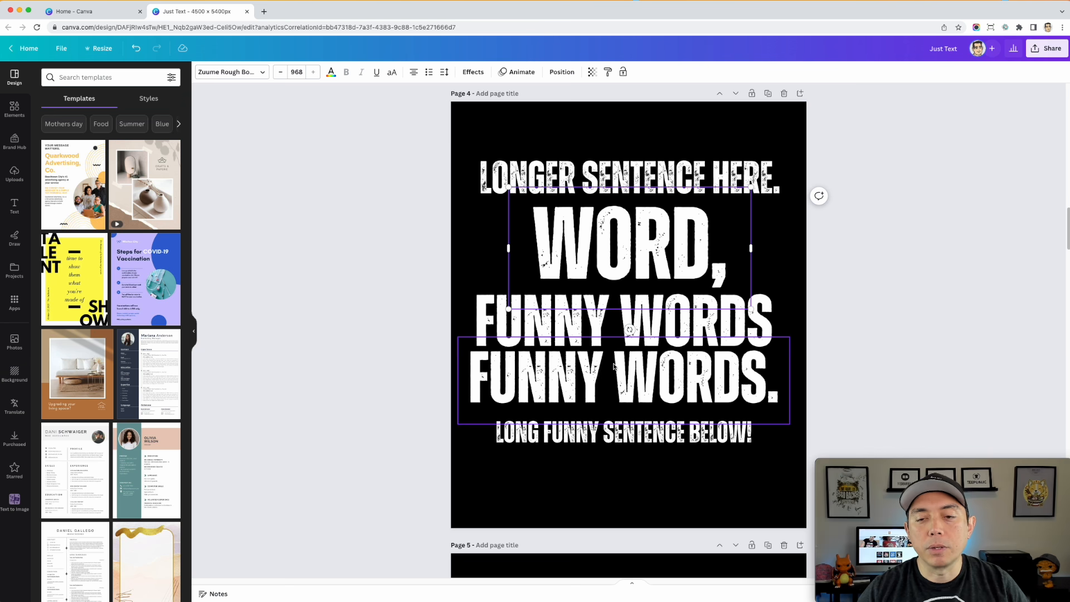
{"action": "left_click", "coordinate": [600, 444]}
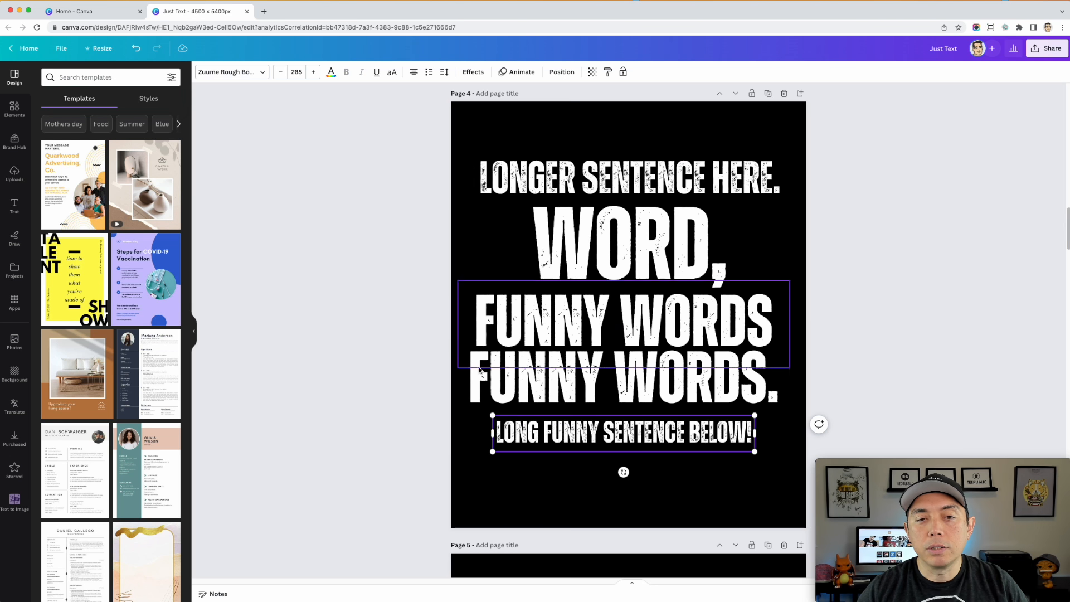
Compare the text layouts from page 1 through page 6 and examine the "i longword" line on page 5.
{"action": "scroll", "coordinate": [631, 261], "scroll_direction": "up", "scroll_amount": 10}
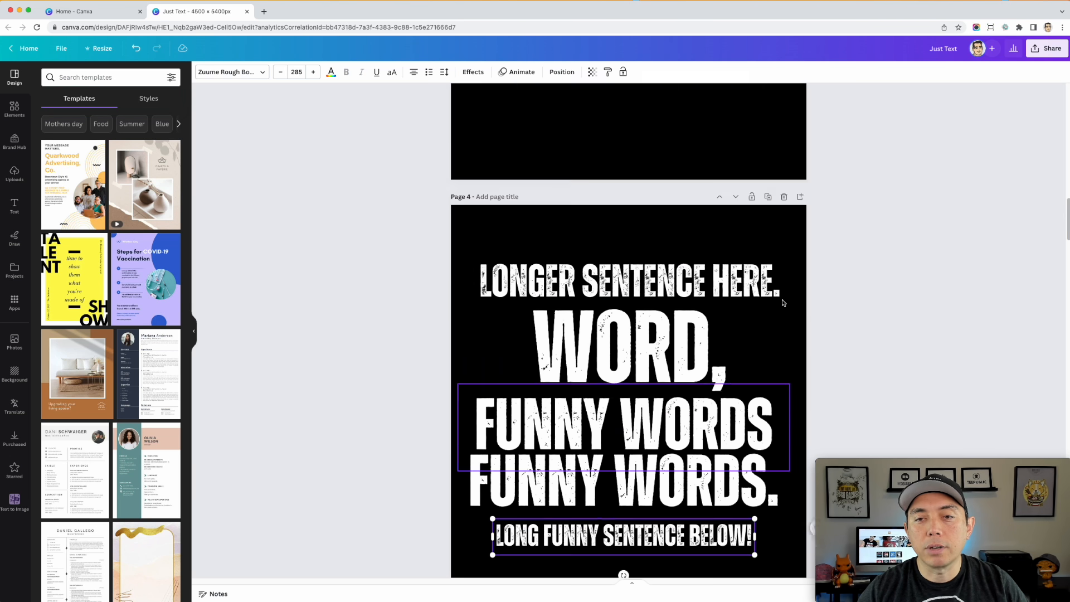
{"action": "scroll", "coordinate": [658, 316], "scroll_direction": "up", "scroll_amount": 15}
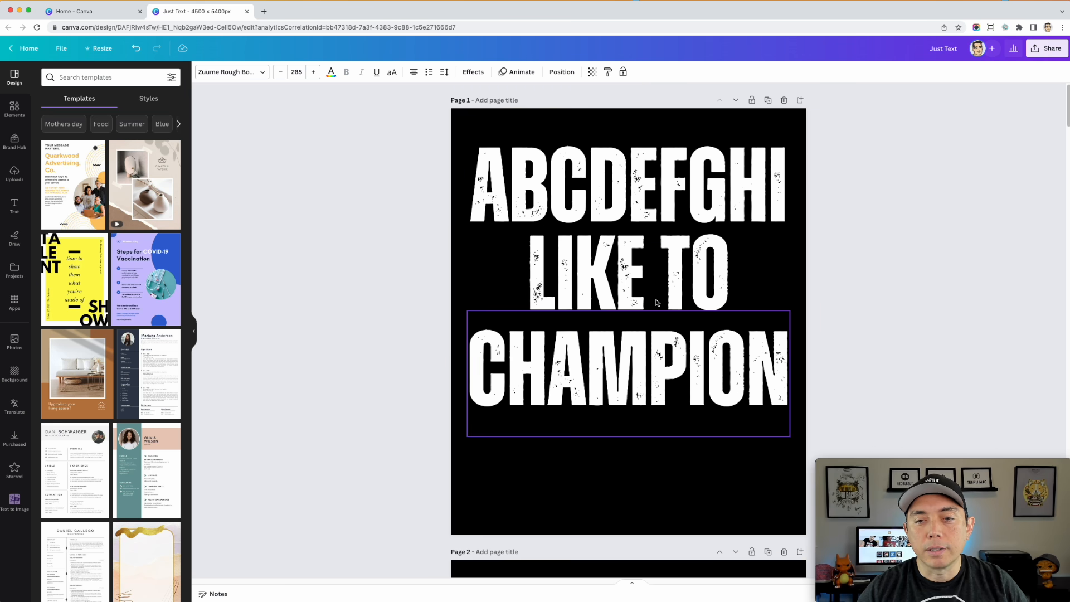
{"action": "scroll", "coordinate": [657, 301], "scroll_direction": "down", "scroll_amount": 20}
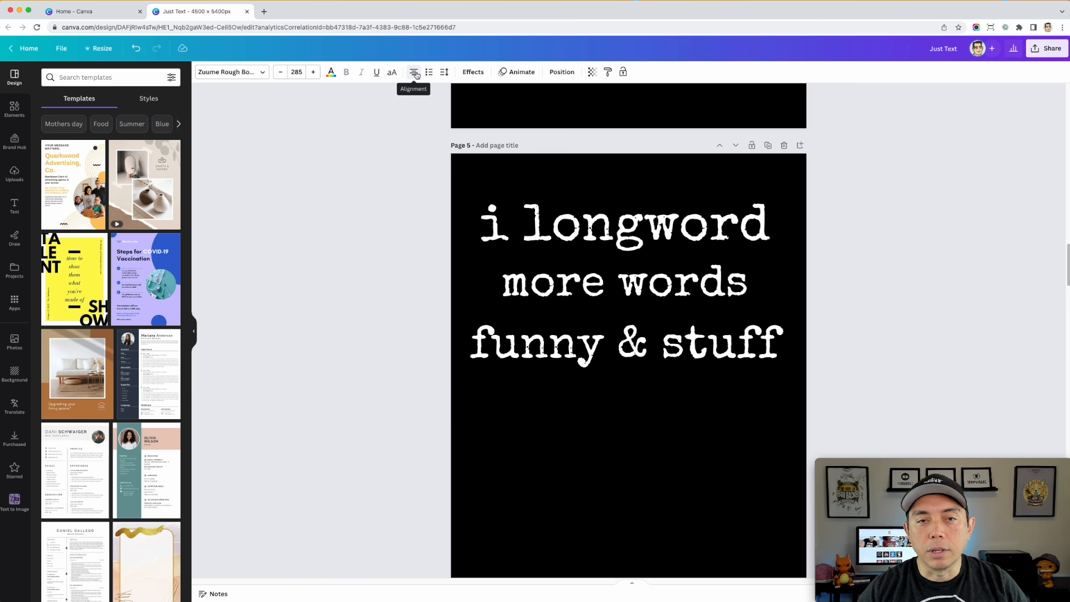
{"action": "scroll", "coordinate": [710, 233], "scroll_direction": "down", "scroll_amount": 4}
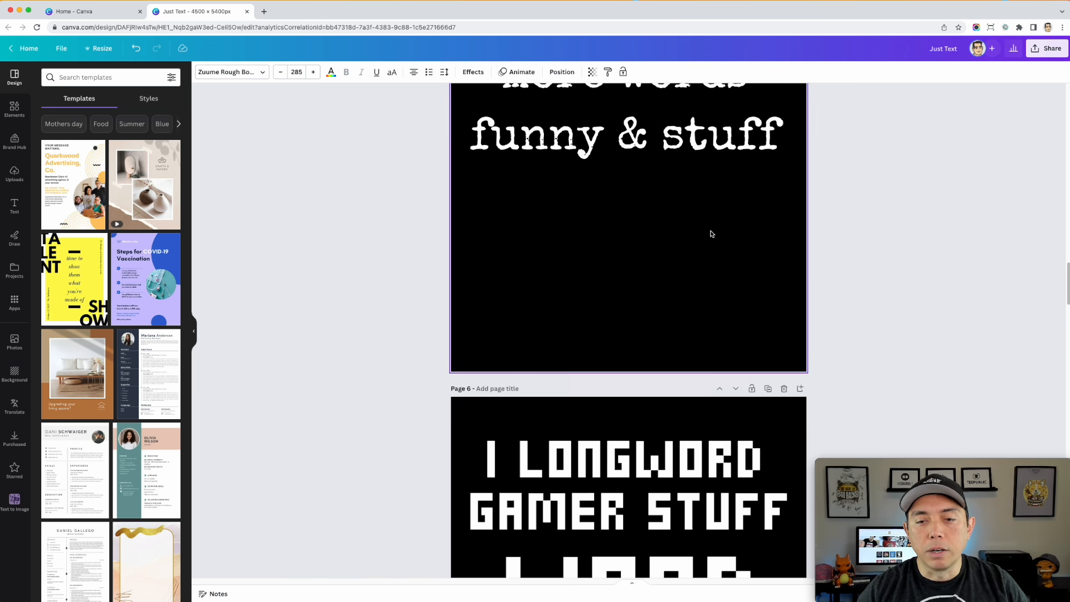
{"action": "scroll", "coordinate": [711, 234], "scroll_direction": "up", "scroll_amount": 8}
{"action": "scroll", "coordinate": [710, 231], "scroll_direction": "up", "scroll_amount": 3}
{"action": "scroll", "coordinate": [710, 231], "scroll_direction": "down", "scroll_amount": 7}
{"action": "scroll", "coordinate": [711, 234], "scroll_direction": "down", "scroll_amount": 1}
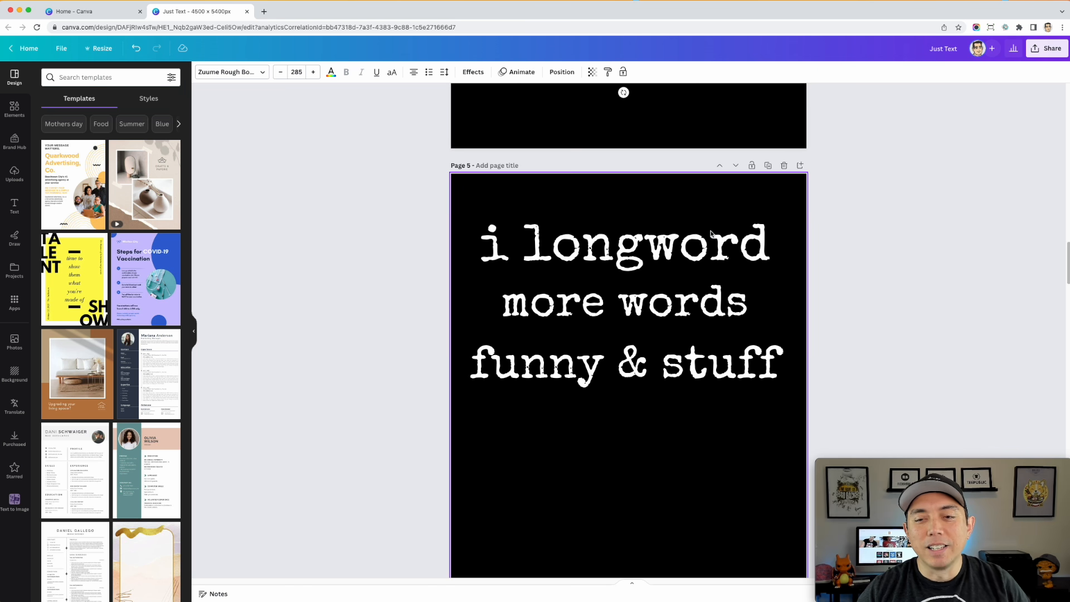
{"action": "left_click", "coordinate": [624, 228]}
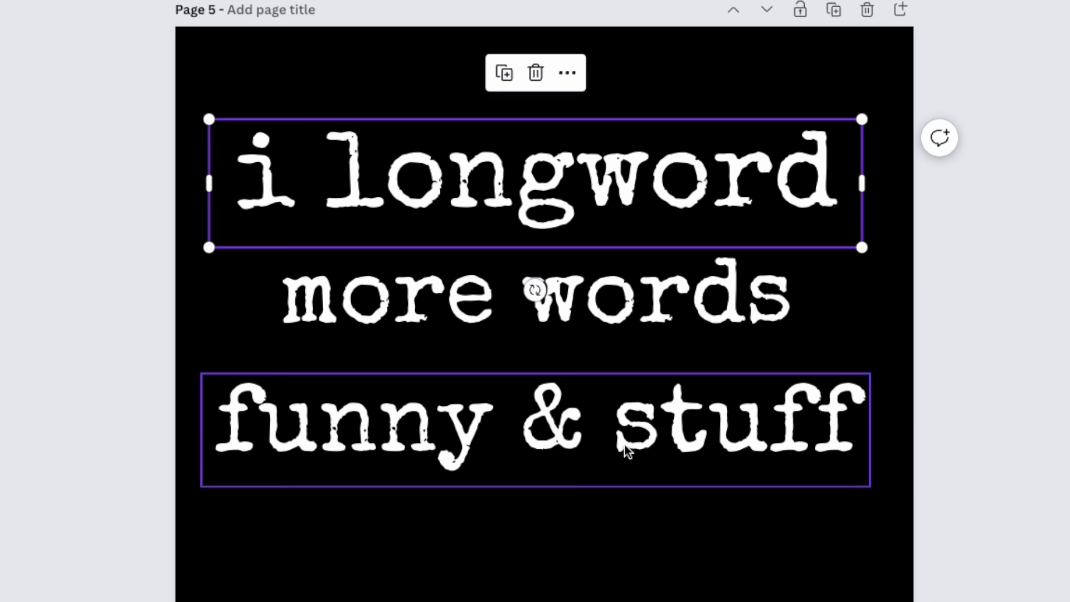
{"action": "left_click", "coordinate": [1040, 359]}
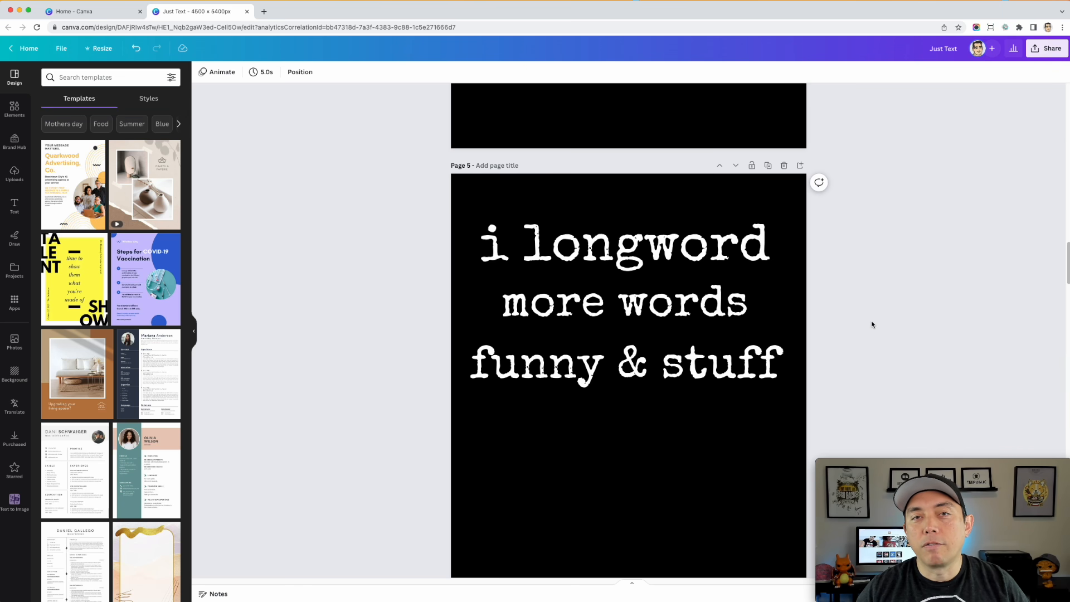
Compare the typewriter-style design on page 5 with the rough bold designs on pages 3 and 4.
{"action": "scroll", "coordinate": [872, 320], "scroll_direction": "up", "scroll_amount": 5}
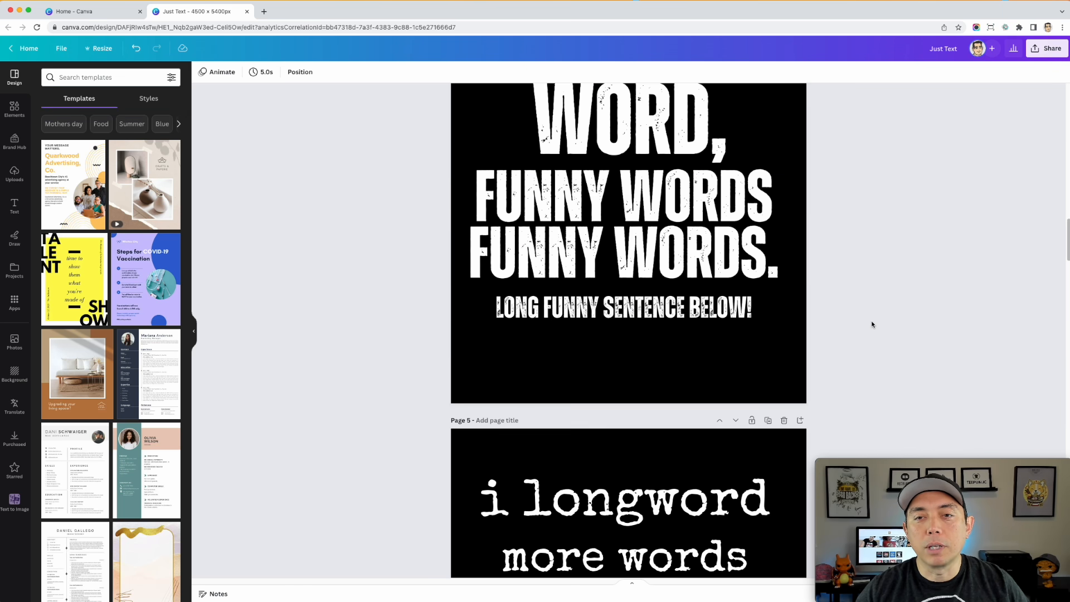
{"action": "scroll", "coordinate": [806, 279], "scroll_direction": "up", "scroll_amount": 4}
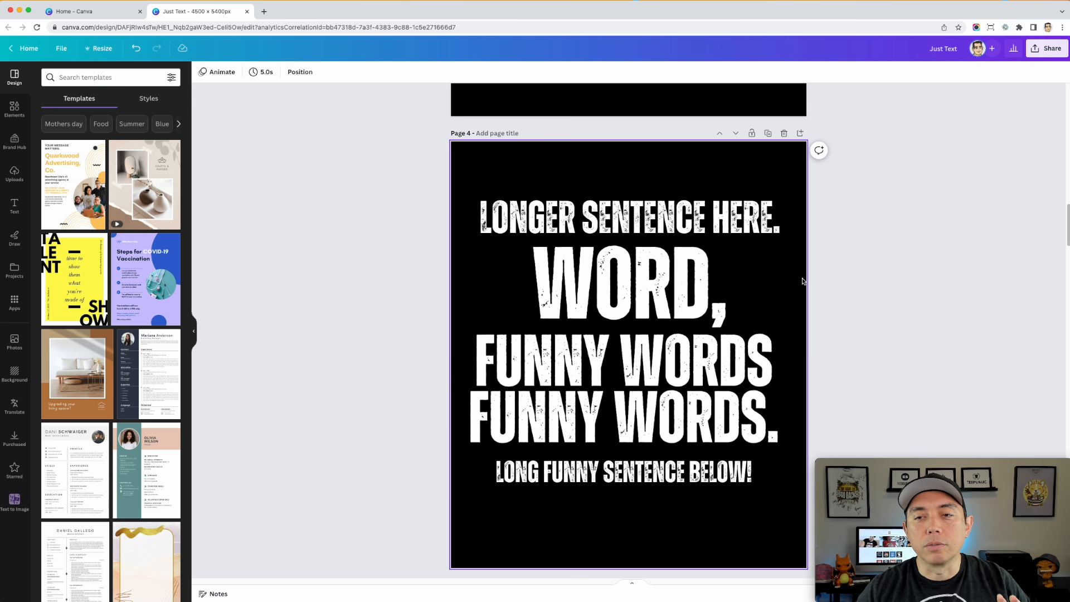
{"action": "scroll", "coordinate": [803, 281], "scroll_direction": "down", "scroll_amount": 5}
{"action": "scroll", "coordinate": [803, 281], "scroll_direction": "down", "scroll_amount": 3}
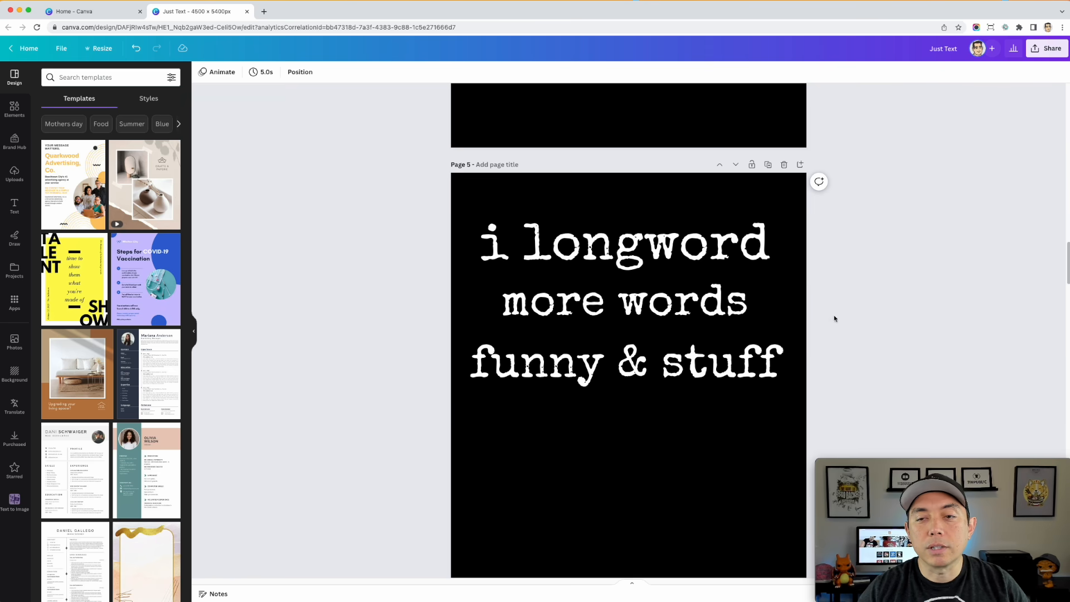
{"action": "scroll", "coordinate": [837, 323], "scroll_direction": "up", "scroll_amount": 5}
{"action": "scroll", "coordinate": [845, 336], "scroll_direction": "up", "scroll_amount": 2}
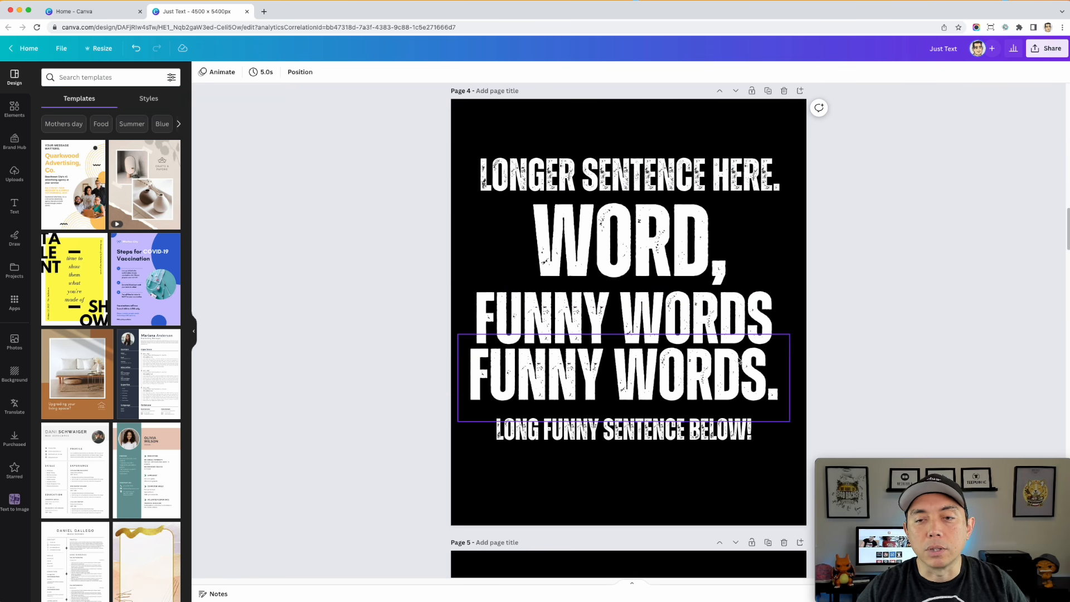
{"action": "scroll", "coordinate": [853, 325], "scroll_direction": "up", "scroll_amount": 3}
{"action": "scroll", "coordinate": [854, 325], "scroll_direction": "up", "scroll_amount": 8}
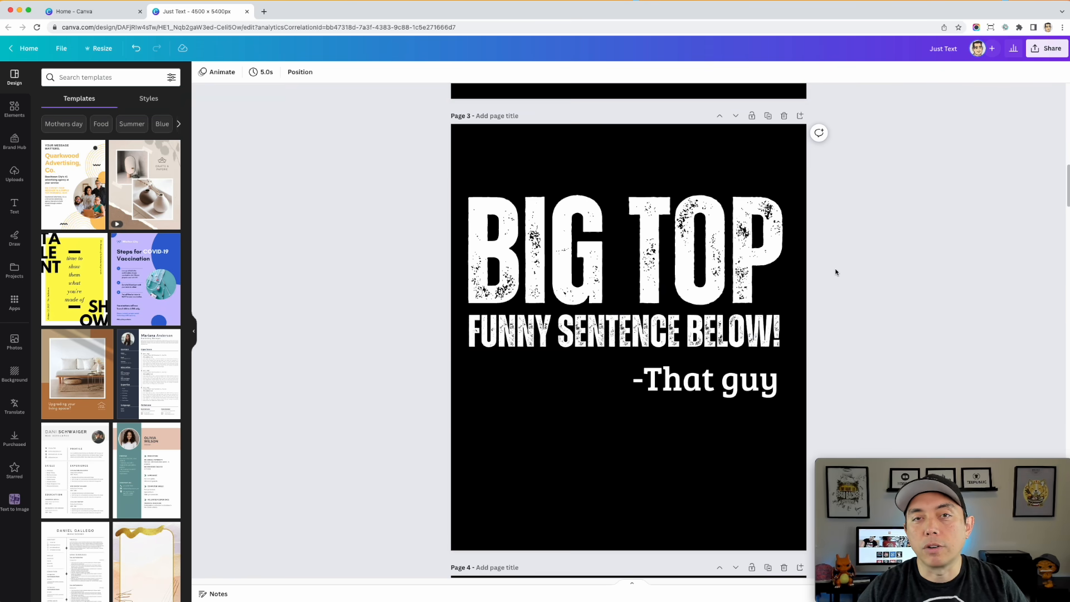
{"action": "scroll", "coordinate": [835, 272], "scroll_direction": "down", "scroll_amount": 15}
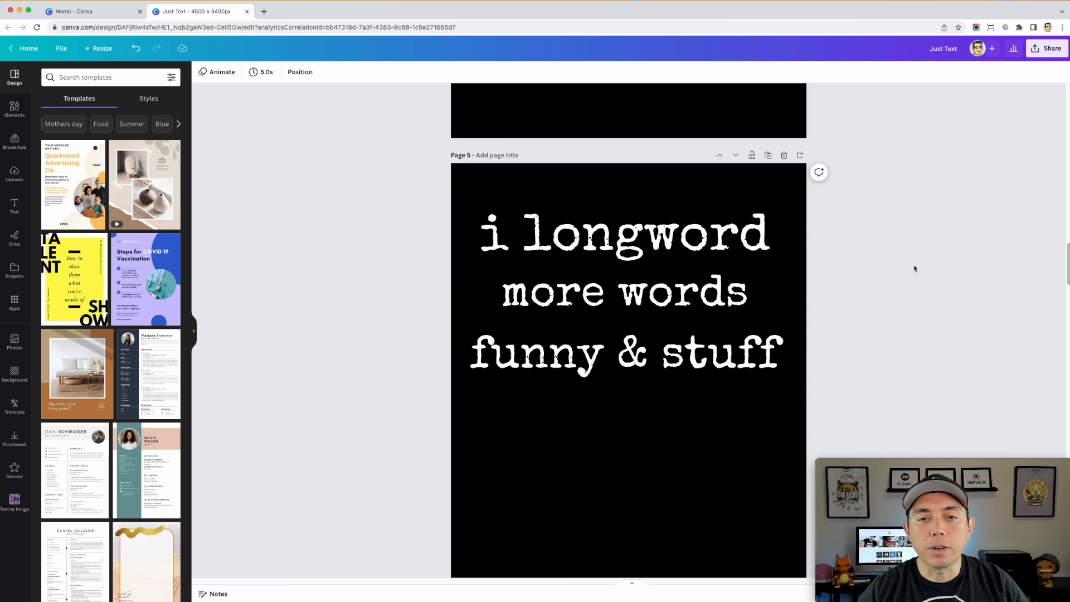
Inspect the font and size of each line in the pixel-style gamer design on page 6.
{"action": "scroll", "coordinate": [914, 269], "scroll_direction": "down", "scroll_amount": 3}
{"action": "scroll", "coordinate": [914, 269], "scroll_direction": "down", "scroll_amount": 8}
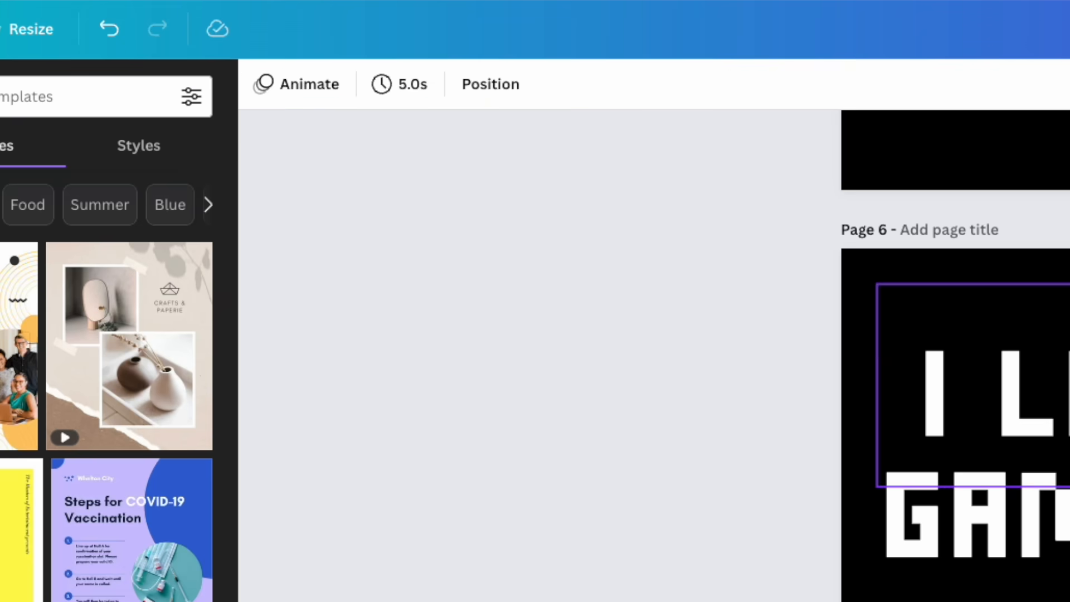
{"action": "left_click", "coordinate": [613, 203]}
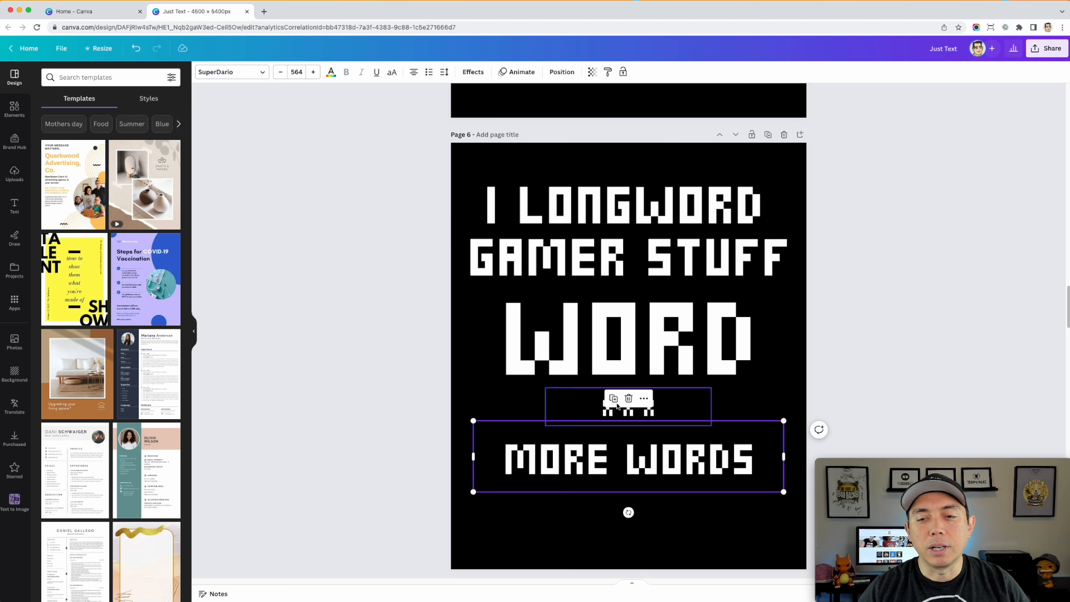
{"action": "left_click", "coordinate": [616, 359]}
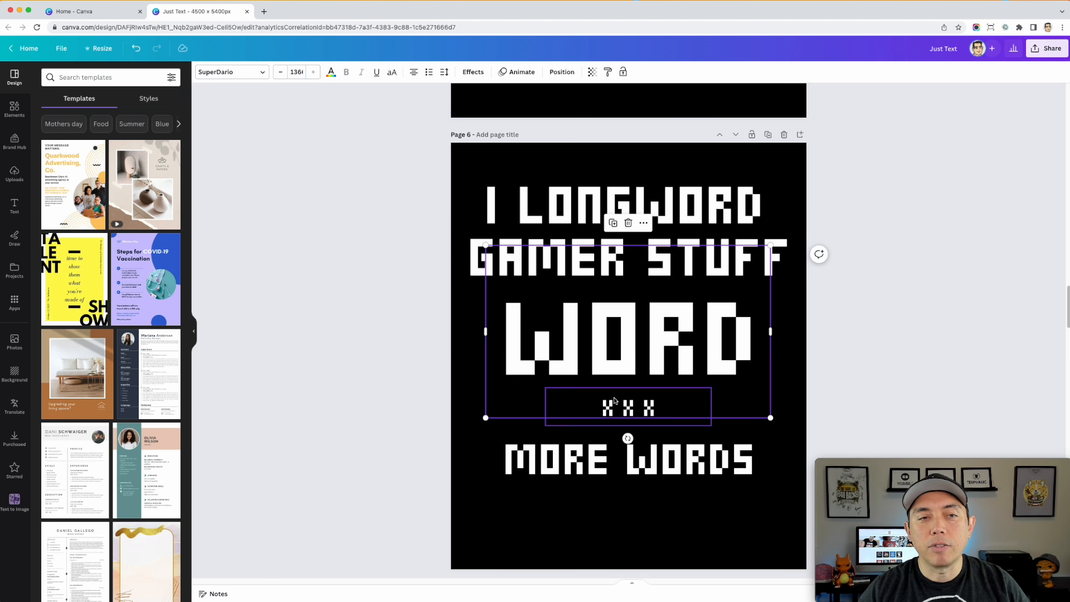
{"action": "left_click", "coordinate": [622, 418]}
{"action": "left_click", "coordinate": [580, 278]}
{"action": "left_click", "coordinate": [559, 215]}
{"action": "left_click", "coordinate": [763, 193]}
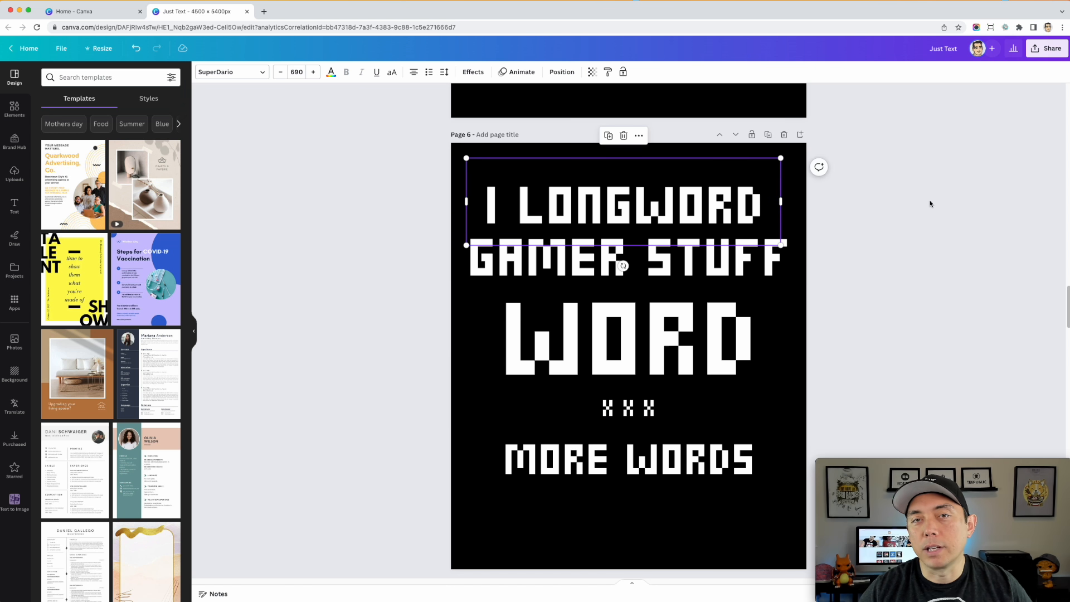
Compare the page 5 typewriter layout with the page 6 gamer layout.
{"action": "scroll", "coordinate": [760, 287], "scroll_direction": "up", "scroll_amount": 8}
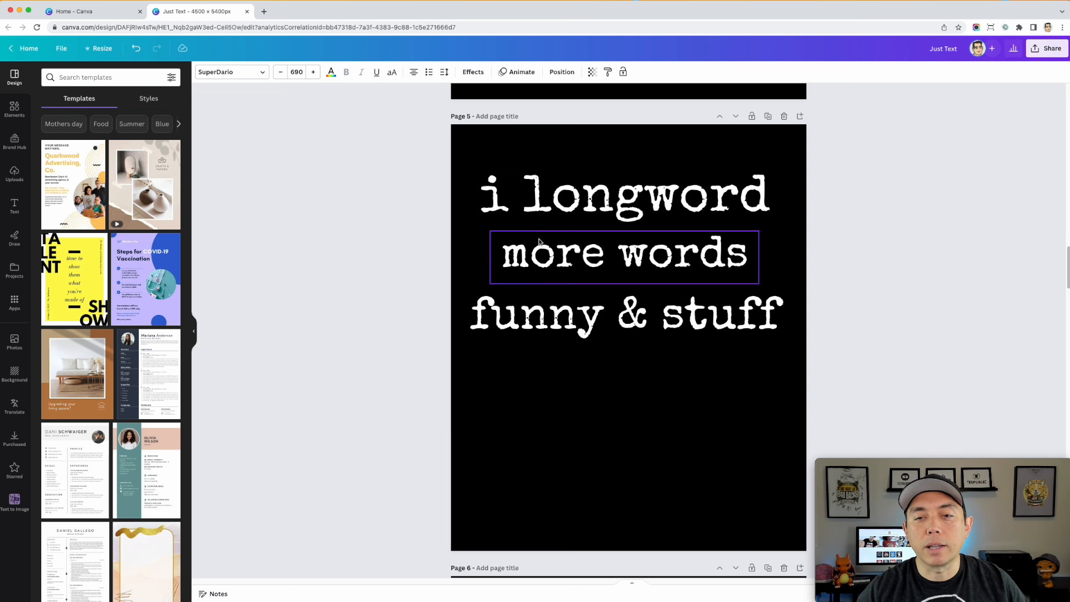
{"action": "scroll", "coordinate": [771, 304], "scroll_direction": "down", "scroll_amount": 3}
{"action": "scroll", "coordinate": [771, 303], "scroll_direction": "down", "scroll_amount": 6}
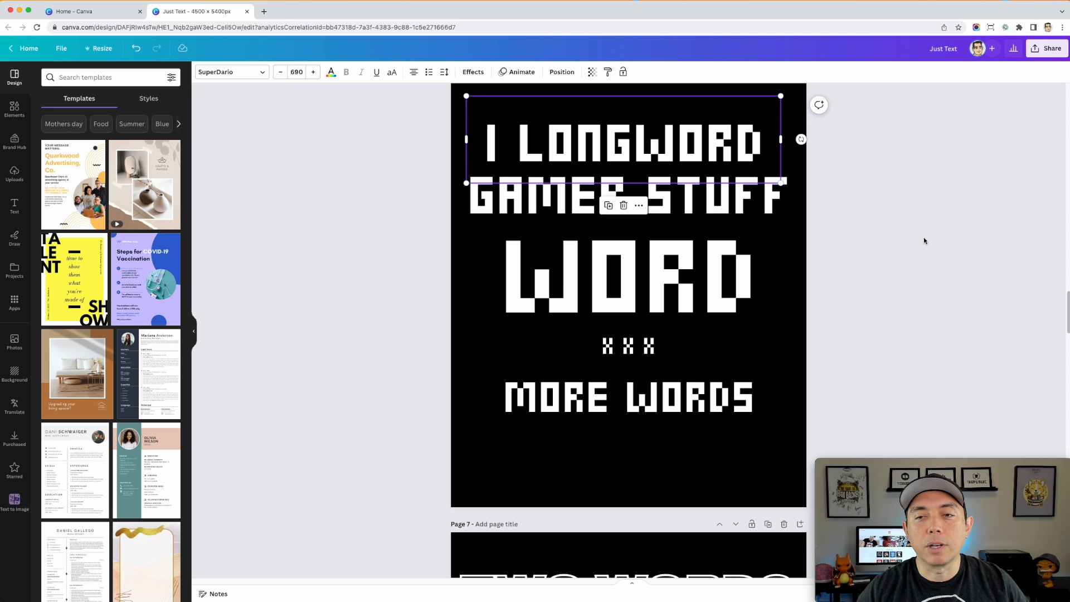
{"action": "left_click", "coordinate": [924, 239]}
{"action": "scroll", "coordinate": [908, 263], "scroll_direction": "up", "scroll_amount": 1}
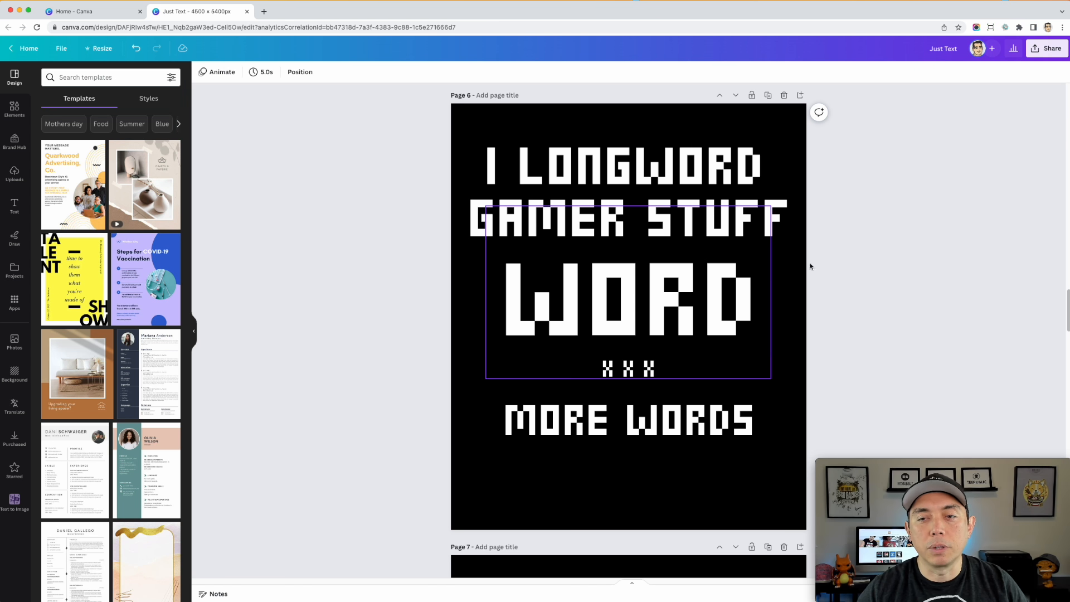
{"action": "scroll", "coordinate": [909, 259], "scroll_direction": "down", "scroll_amount": 1}
{"action": "scroll", "coordinate": [909, 259], "scroll_direction": "down", "scroll_amount": 5}
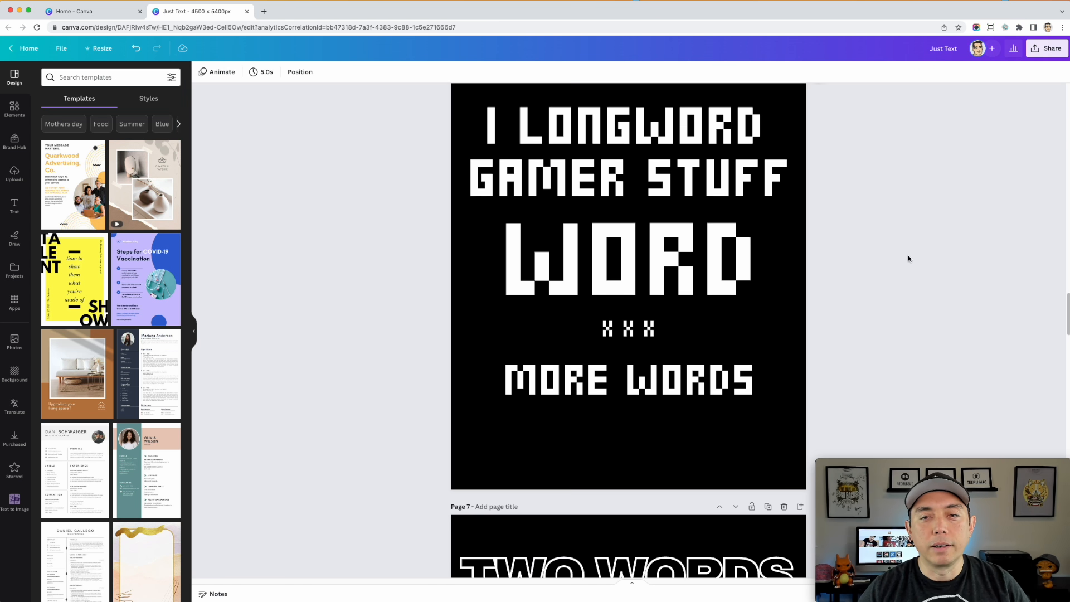
Pull the solid TWO WORDS line and the hollow line directly below it out of the stack on page 7.
{"action": "scroll", "coordinate": [908, 259], "scroll_direction": "down", "scroll_amount": 4}
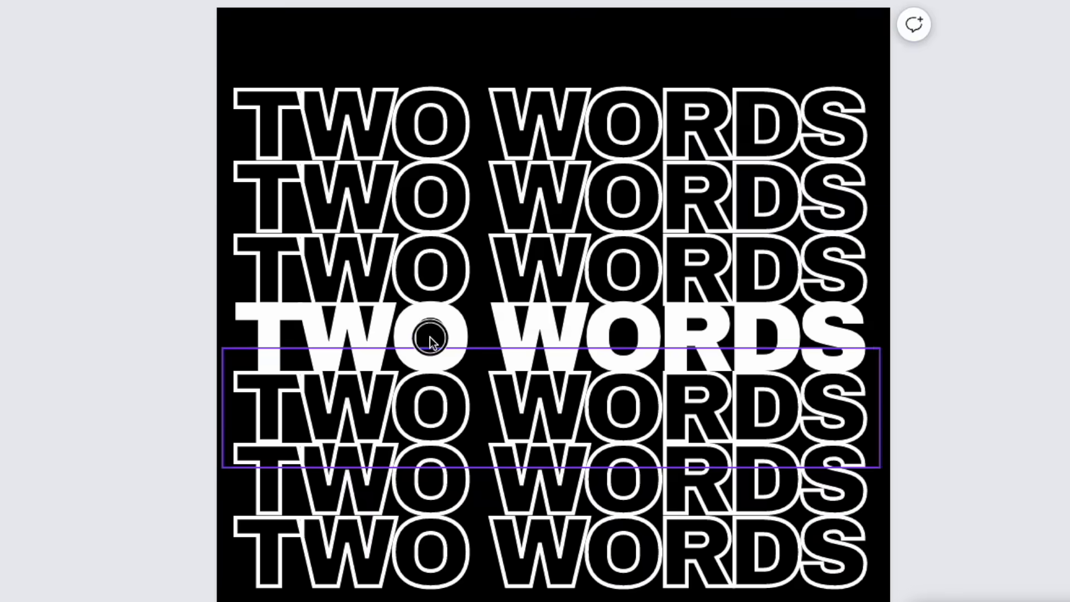
{"action": "left_click", "coordinate": [431, 338]}
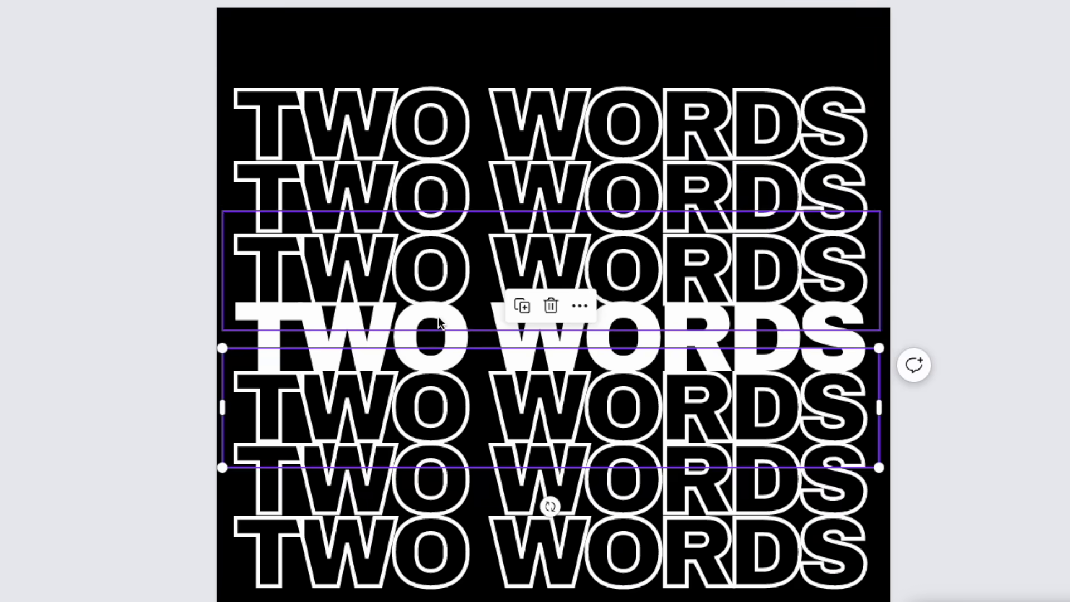
{"action": "left_click", "coordinate": [438, 320]}
{"action": "left_click", "coordinate": [261, 353]}
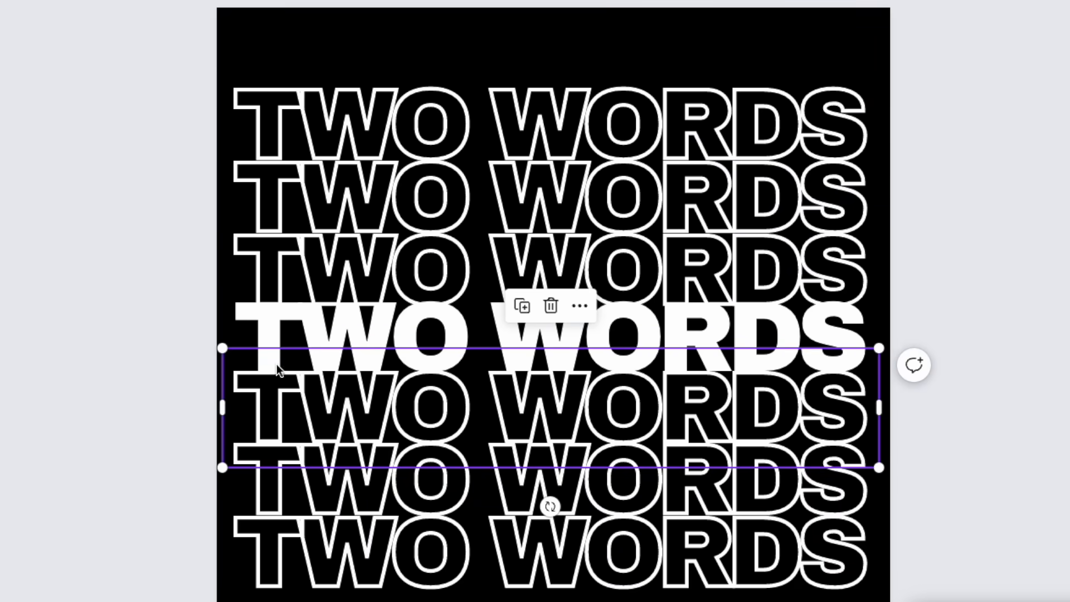
{"action": "left_click_drag", "start_coordinate": [296, 384], "coordinate": [320, 396]}
{"action": "left_click", "coordinate": [323, 371]}
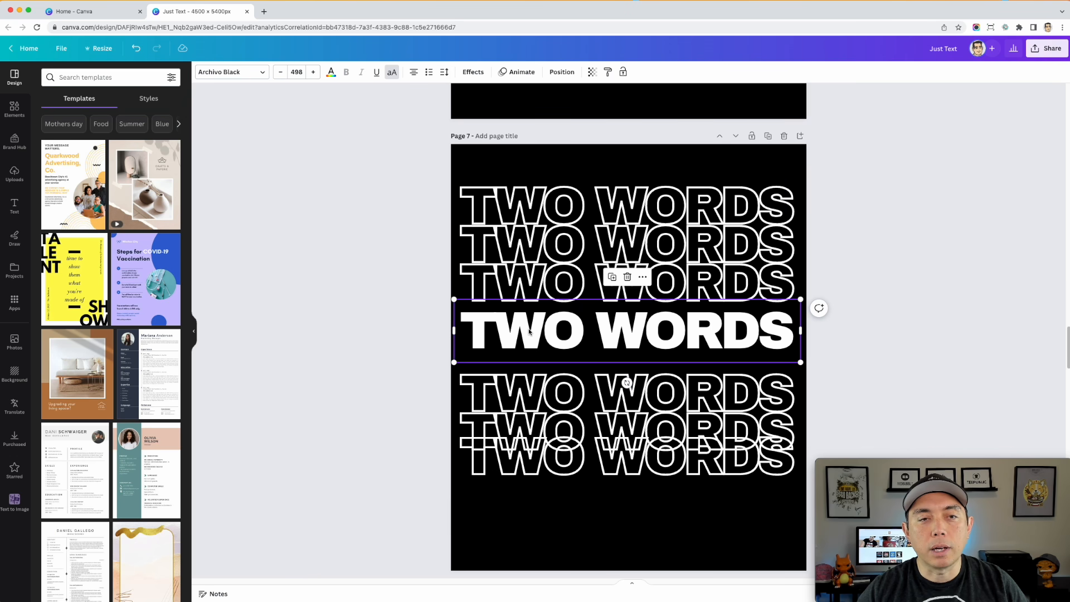
Move the solid TWO WORDS line up and return the displaced hollow line to its place directly beneath it.
{"action": "left_click", "coordinate": [528, 330]}
{"action": "left_click_drag", "start_coordinate": [528, 329], "coordinate": [527, 321]}
{"action": "left_click_drag", "start_coordinate": [546, 442], "coordinate": [536, 338]}
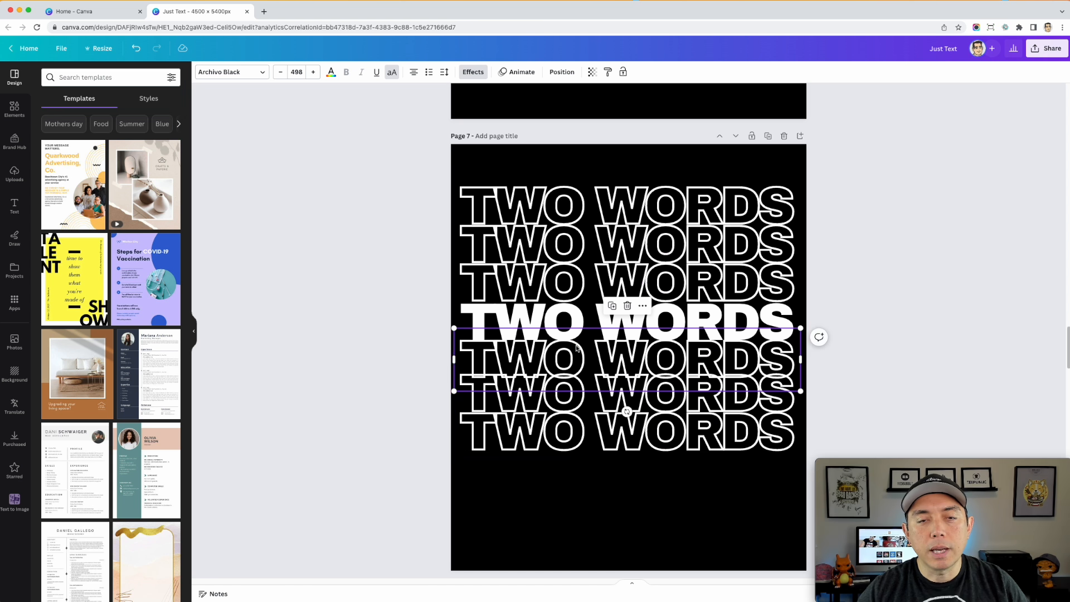
Examine the text effect settings of the hollow TWO WORDS lines on page 7.
{"action": "left_click", "coordinate": [473, 72]}
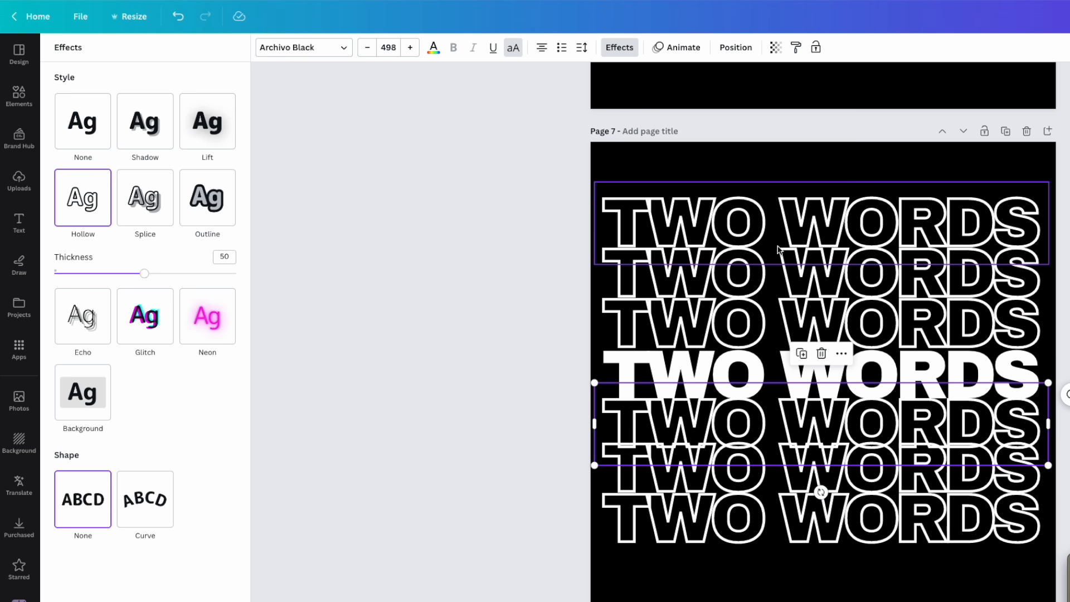
{"action": "left_click", "coordinate": [753, 208]}
{"action": "left_click", "coordinate": [734, 287]}
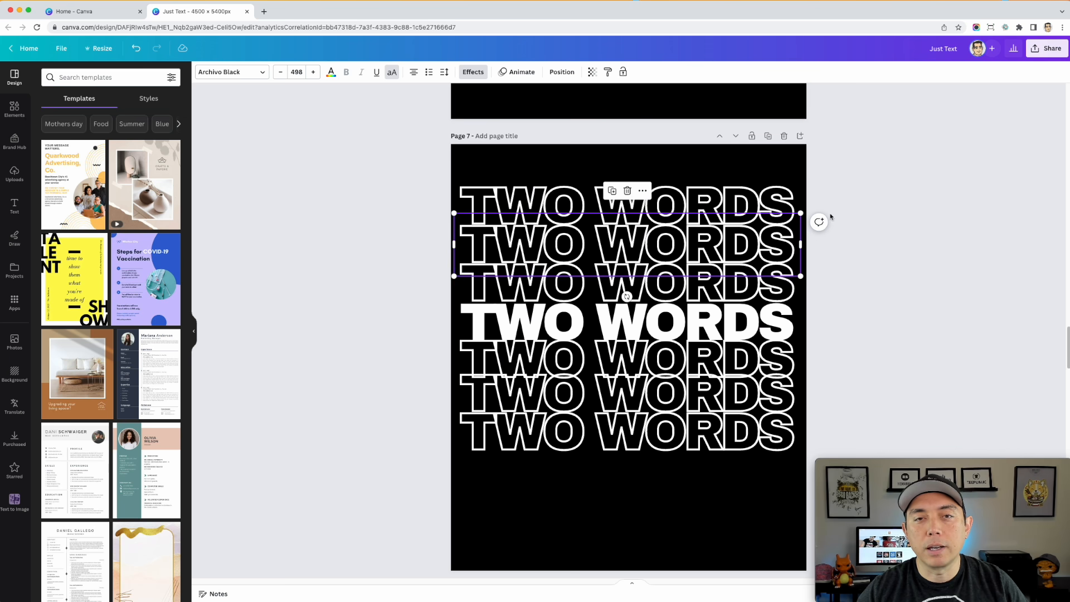
Examine the font and size of the stacked RETRO lines on page 8.
{"action": "left_click", "coordinate": [903, 210]}
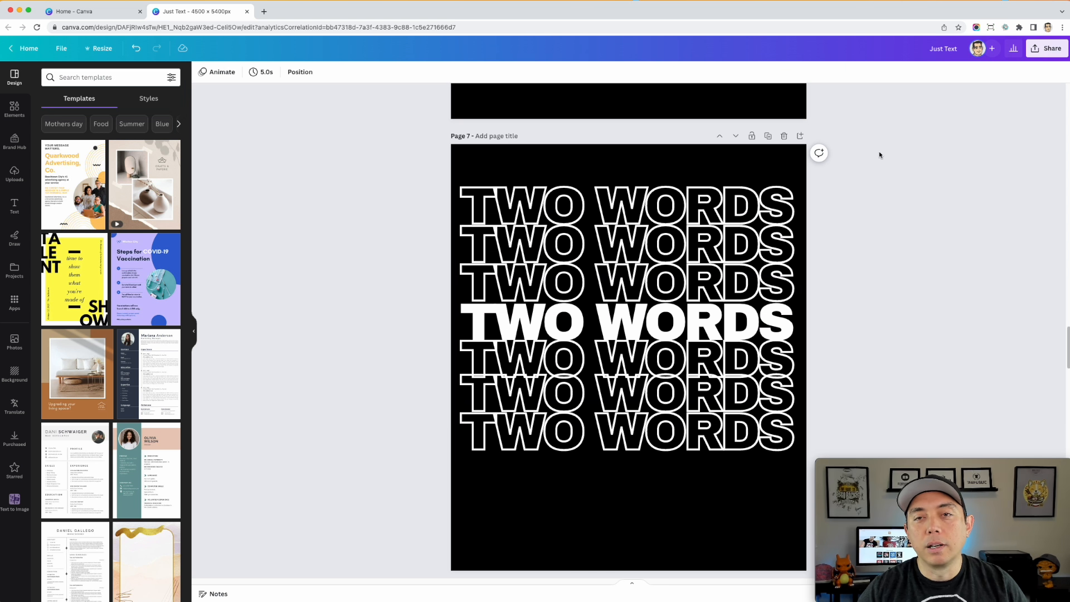
{"action": "scroll", "coordinate": [899, 199], "scroll_direction": "down", "scroll_amount": 5}
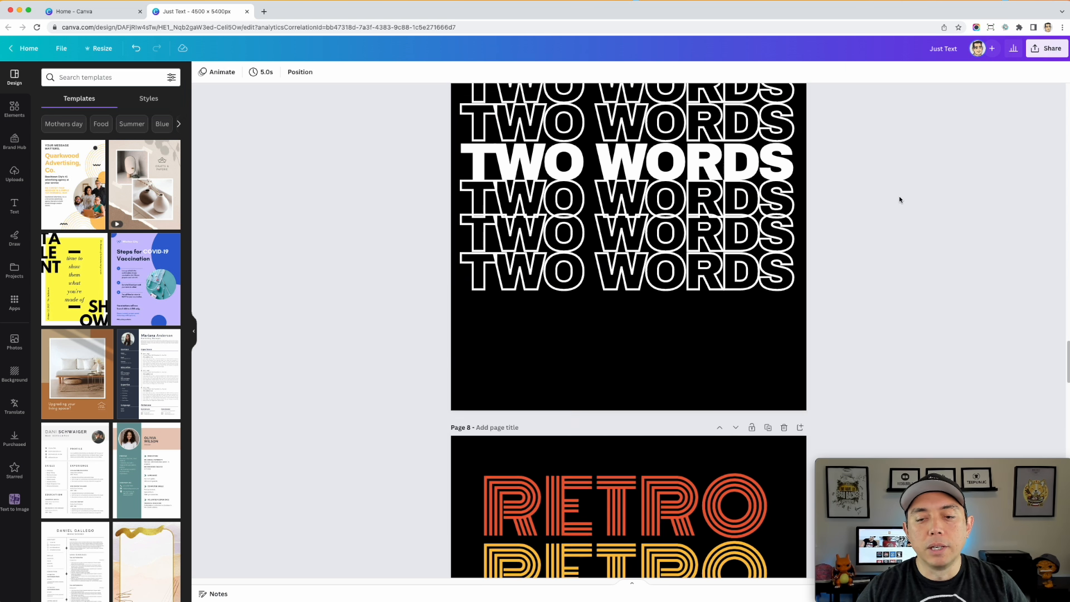
{"action": "scroll", "coordinate": [899, 199], "scroll_direction": "down", "scroll_amount": 6}
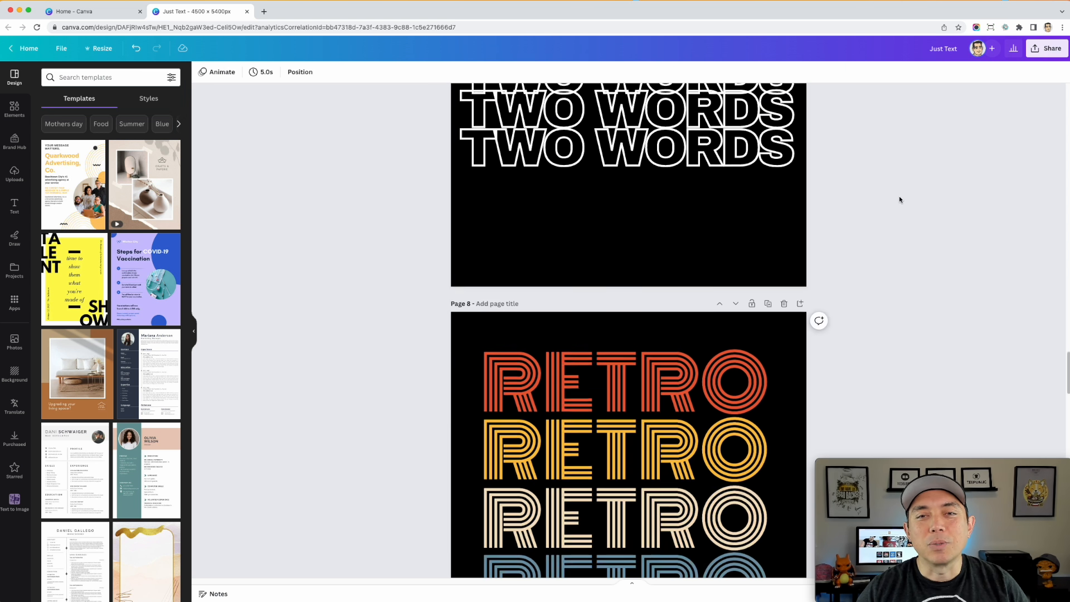
{"action": "scroll", "coordinate": [899, 199], "scroll_direction": "down", "scroll_amount": 2}
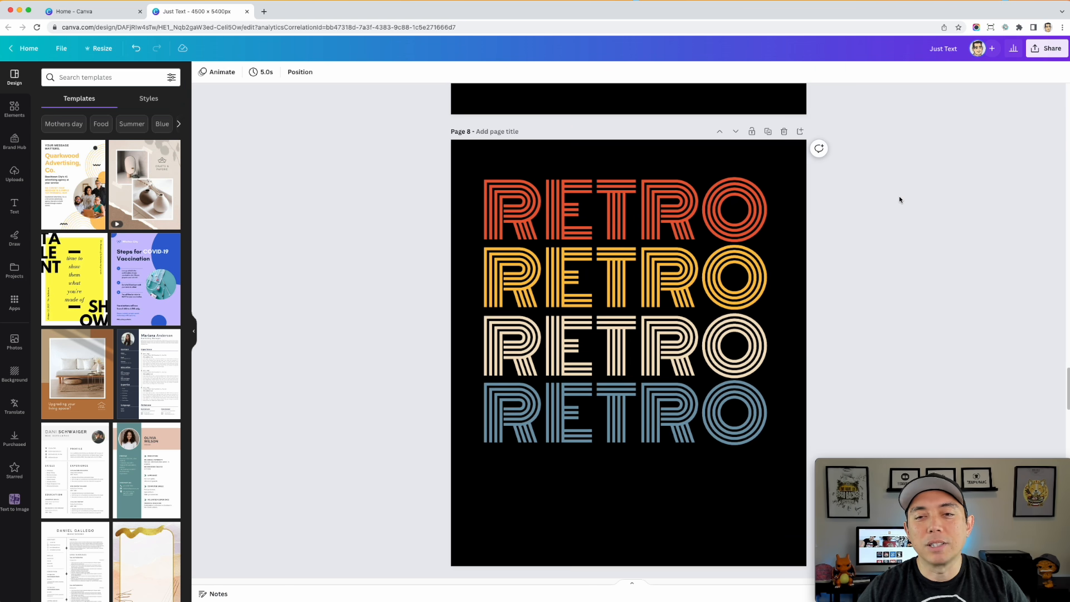
{"action": "left_click", "coordinate": [729, 211]}
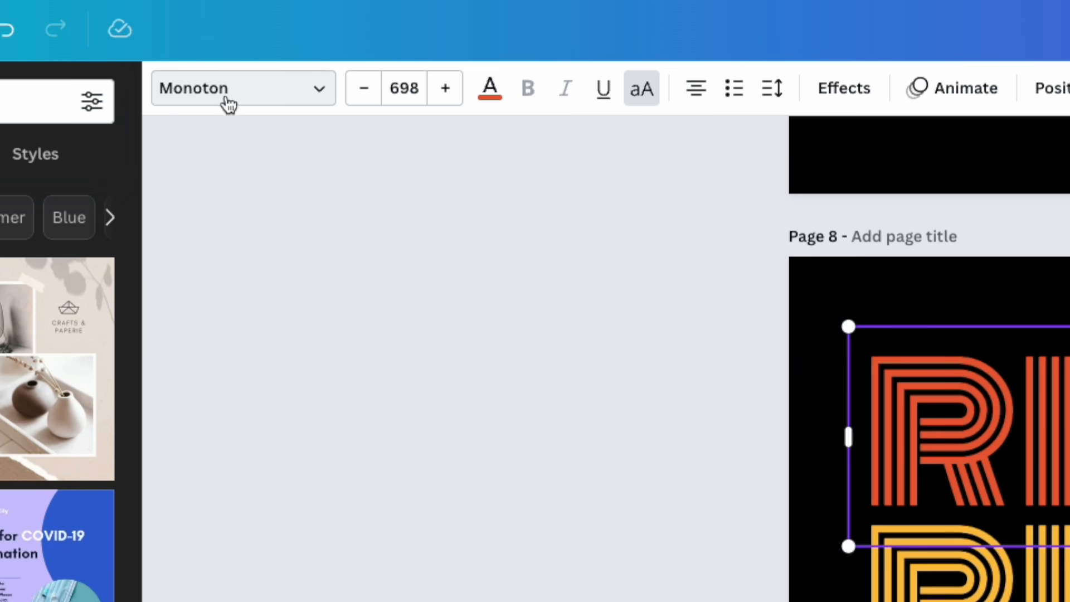
{"action": "key", "text": "Escape"}
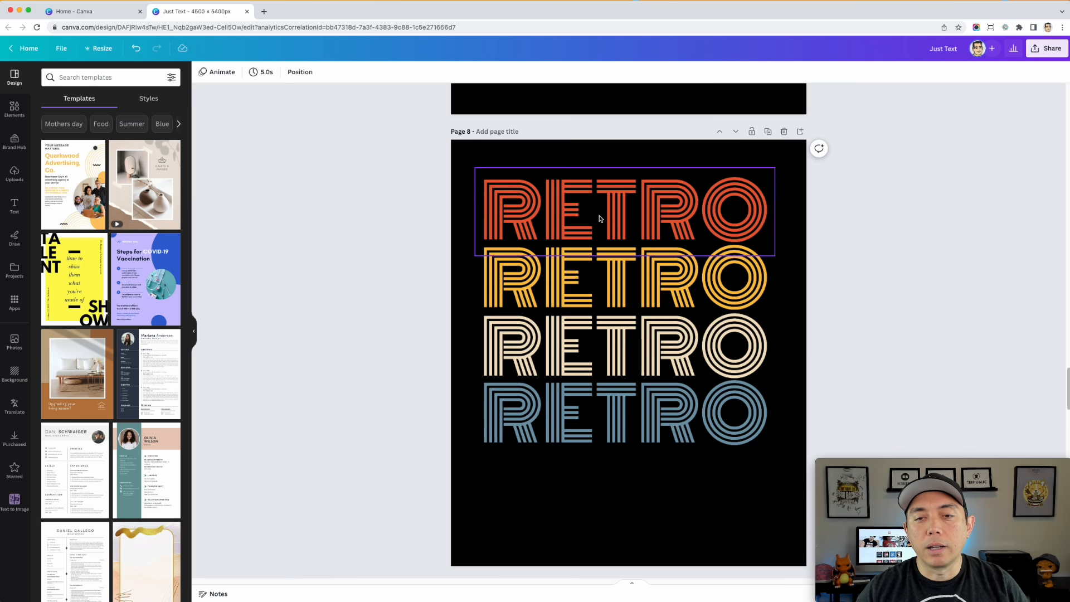
{"action": "left_click", "coordinate": [600, 216]}
{"action": "key", "text": "Tab"}
{"action": "key", "text": "Tab"}
{"action": "key", "text": "Tab"}
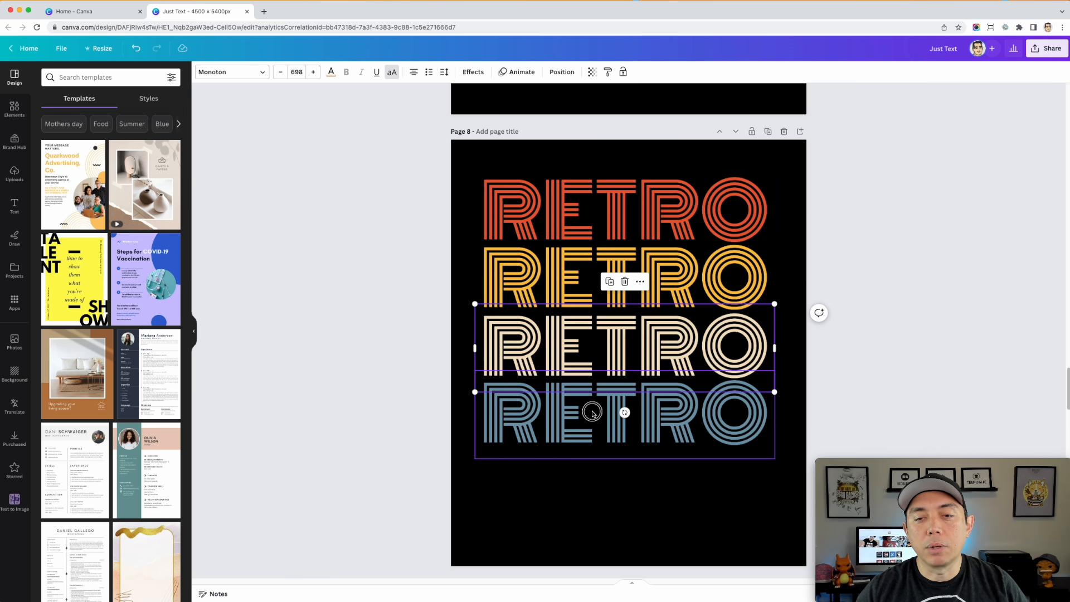
{"action": "left_click", "coordinate": [613, 202]}
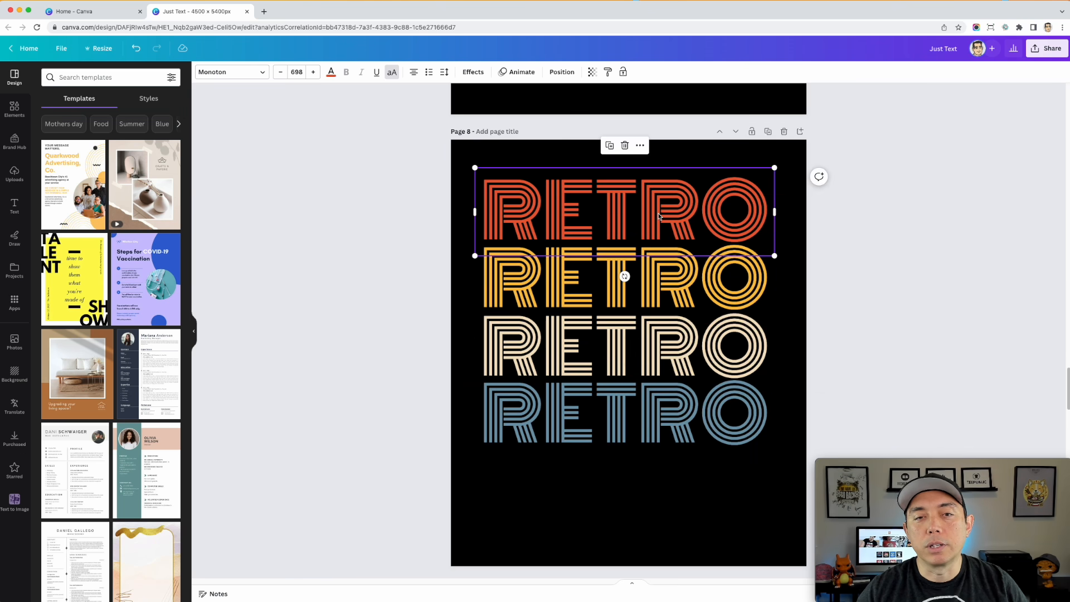
Check the text colours of the top, third and bottom RETRO lines on page 8, including the cream and blue colour codes.
{"action": "left_click", "coordinate": [433, 15]}
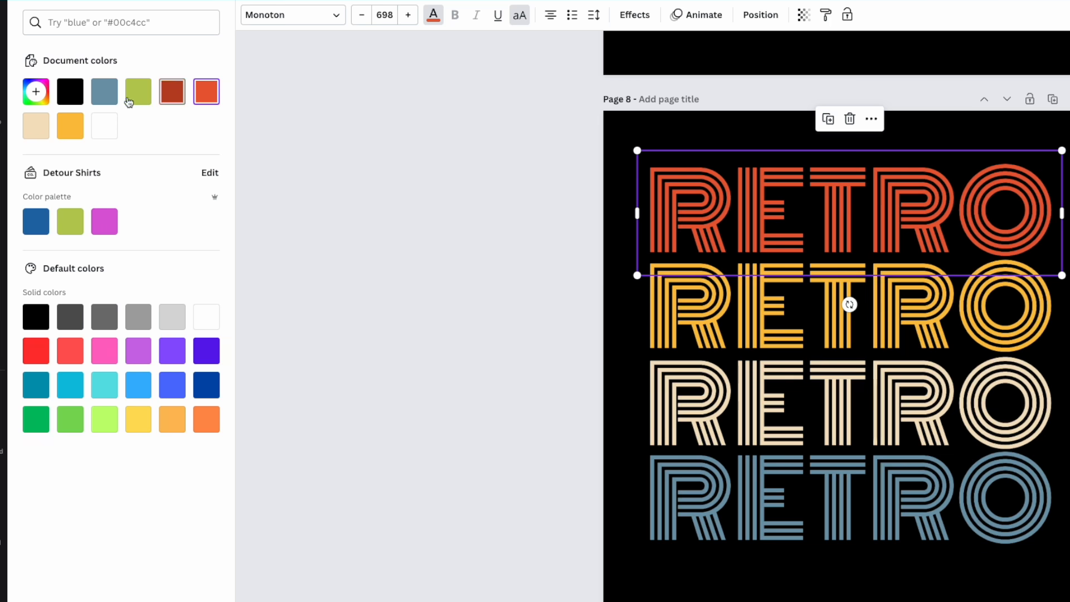
{"action": "left_click", "coordinate": [713, 368]}
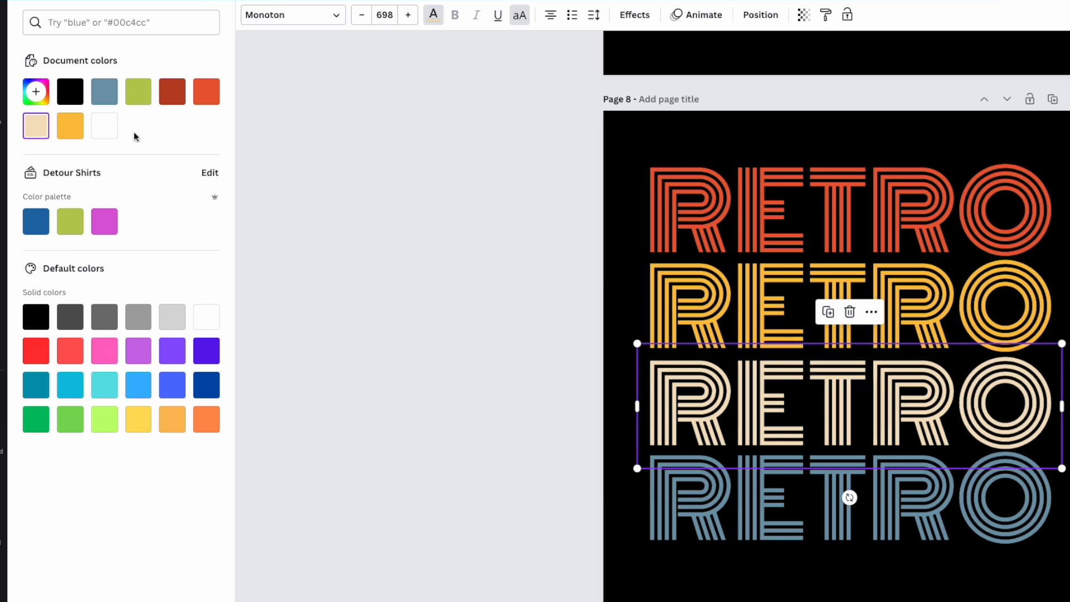
{"action": "left_click", "coordinate": [35, 126]}
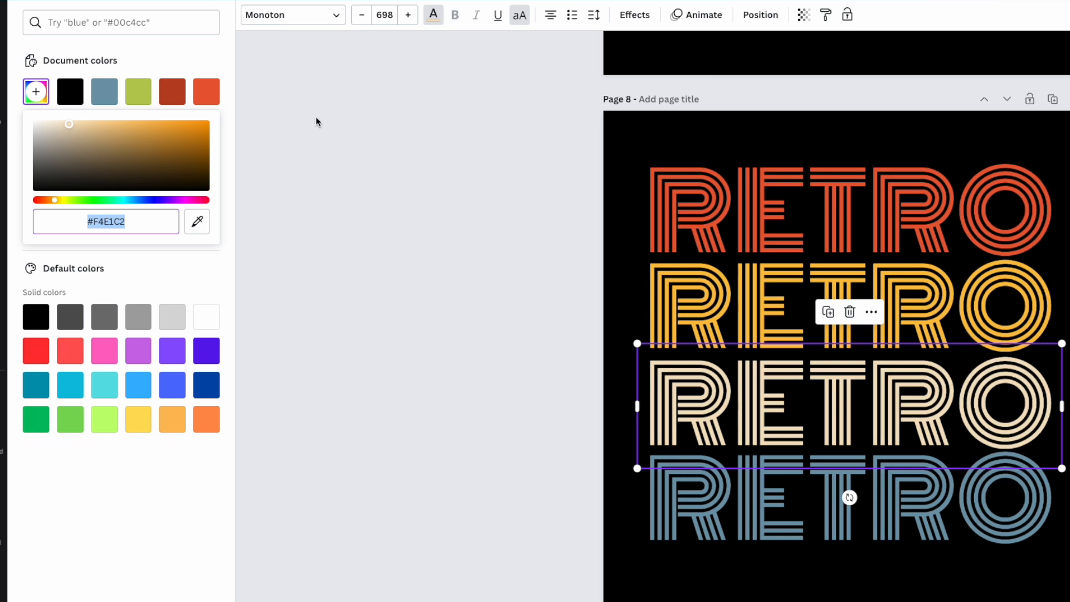
{"action": "left_click", "coordinate": [729, 529]}
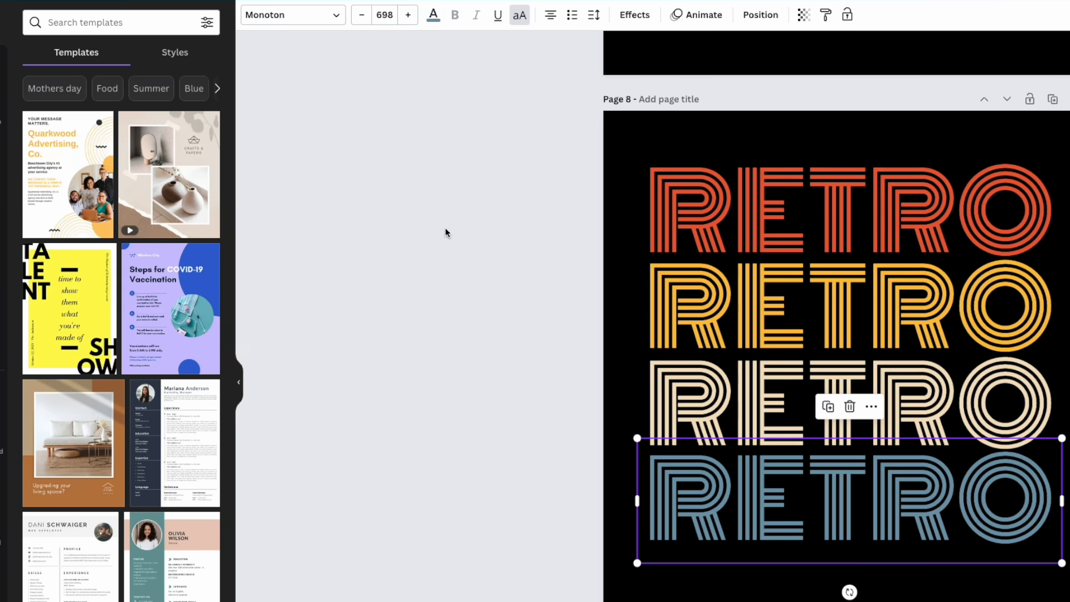
{"action": "left_click", "coordinate": [433, 15]}
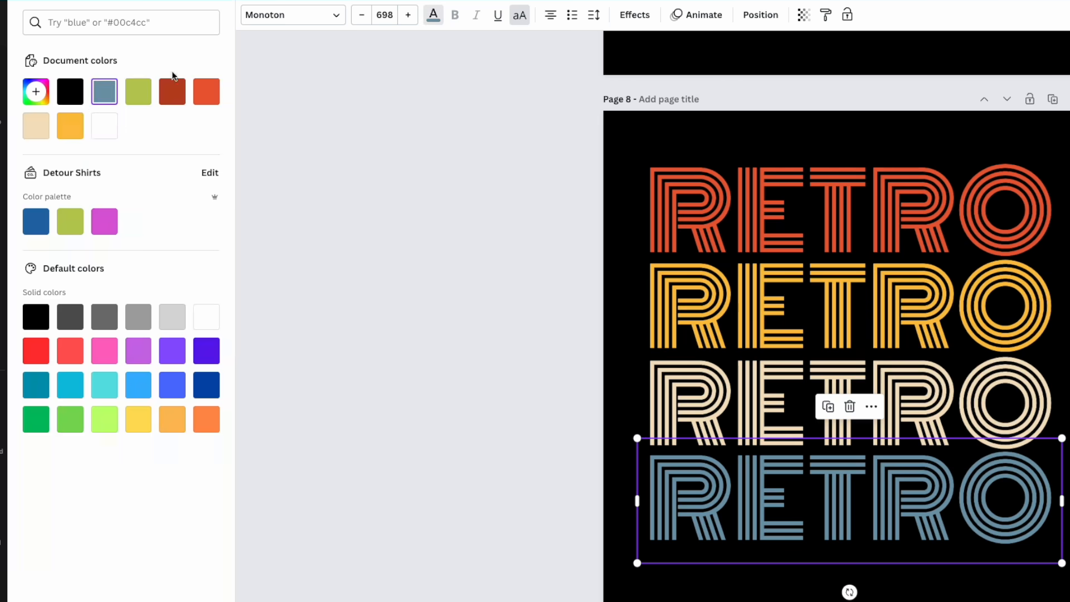
{"action": "left_click", "coordinate": [97, 91]}
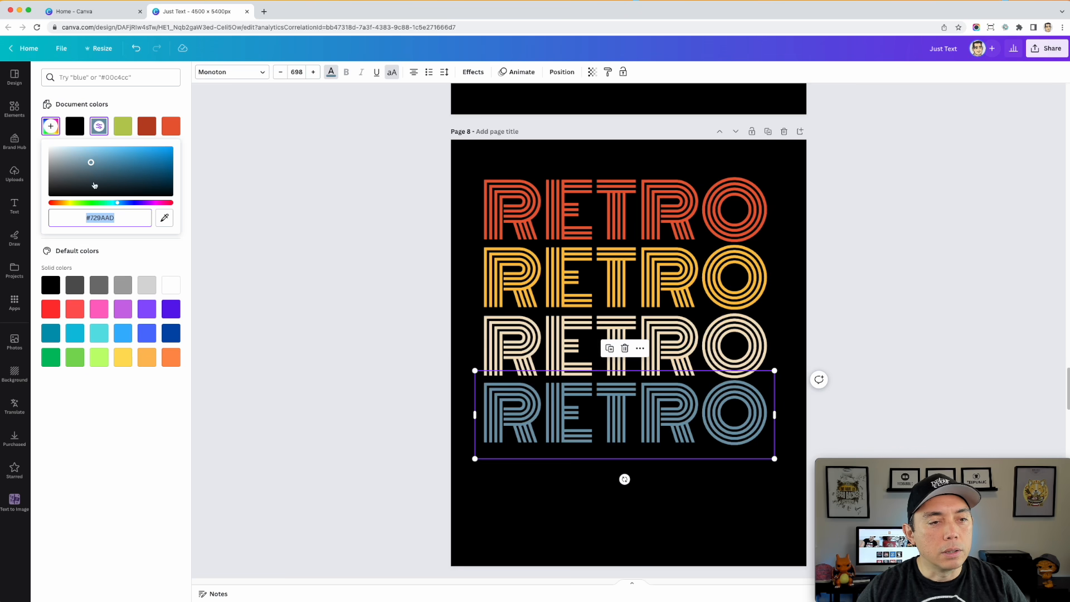
Look up the hex colour code of the red RETRO line at the top of the page 8 stack.
{"action": "left_click", "coordinate": [613, 223]}
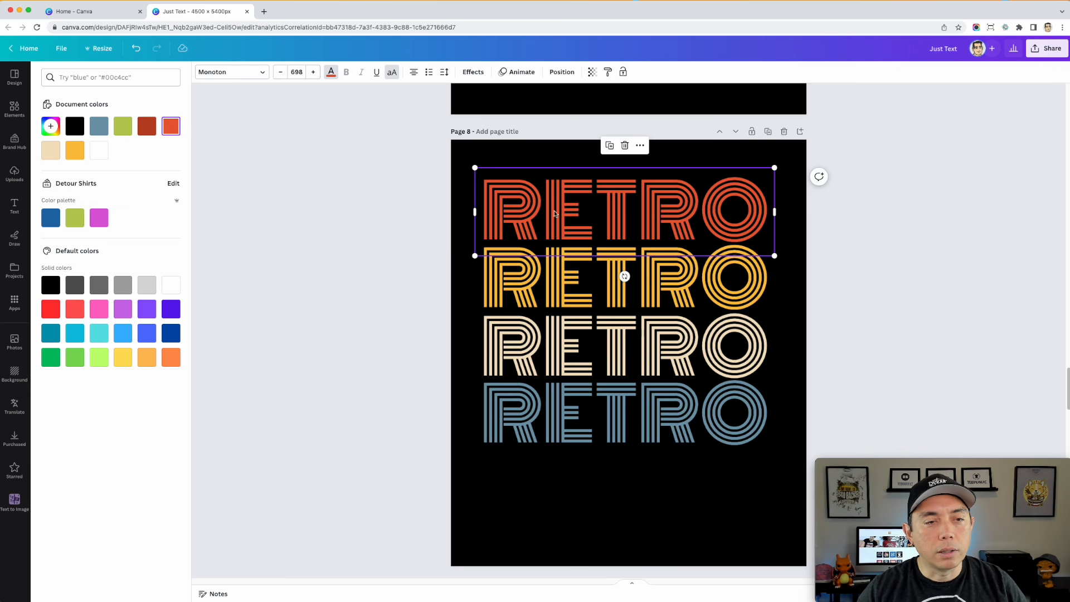
{"action": "left_click", "coordinate": [332, 72]}
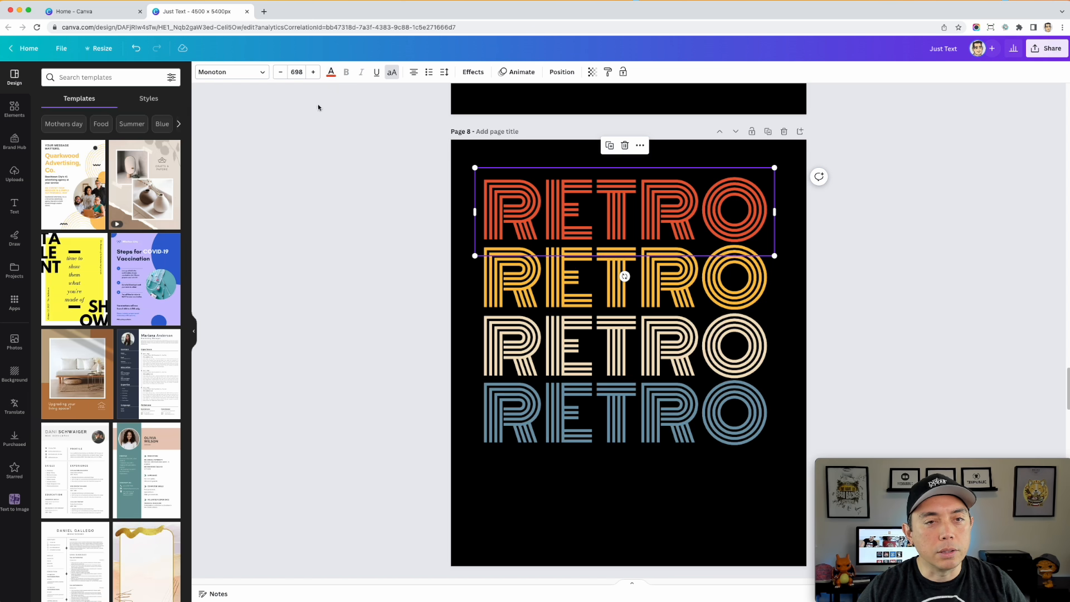
{"action": "left_click", "coordinate": [331, 71]}
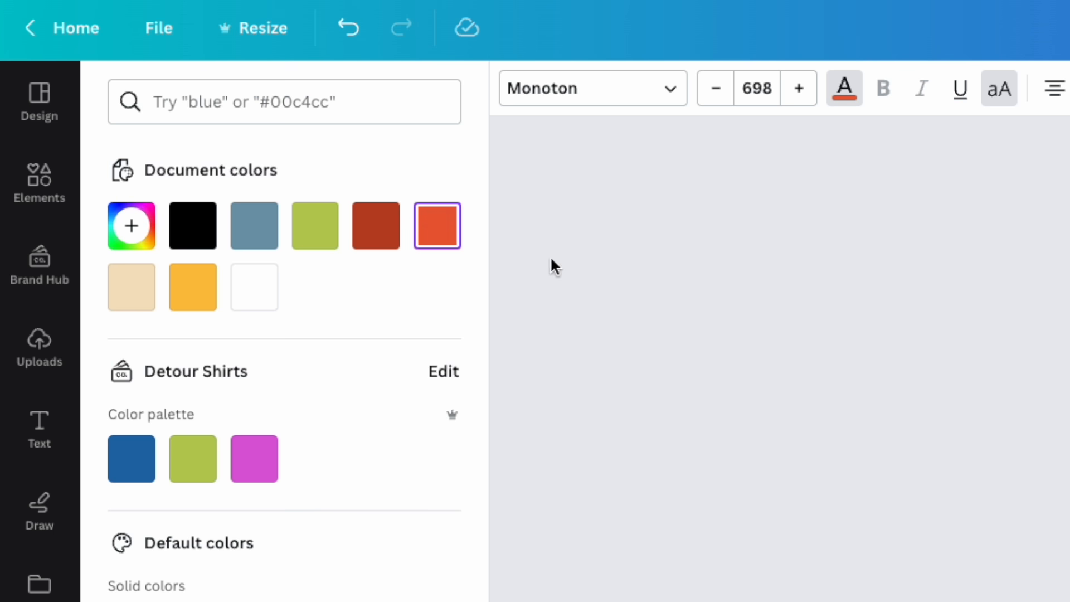
{"action": "left_click", "coordinate": [171, 126]}
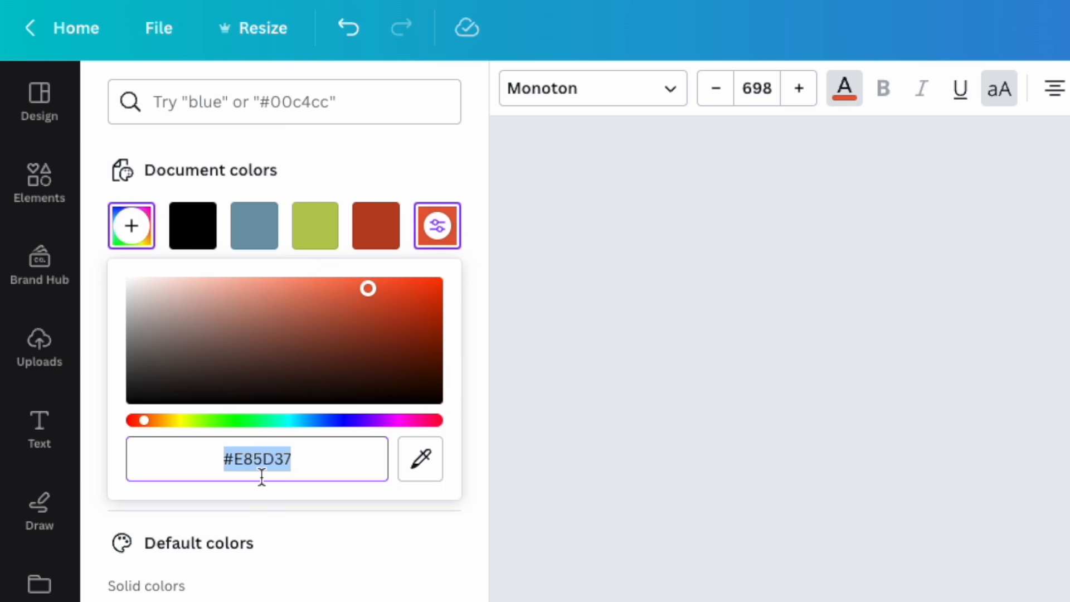
Recolour the second RETRO line on page 8 with the green document colour #B9CC55.
{"action": "type", "text": "#FDC242"}
{"action": "key", "text": "Return"}
{"action": "left_click", "coordinate": [317, 239]}
{"action": "left_click", "coordinate": [315, 235]}
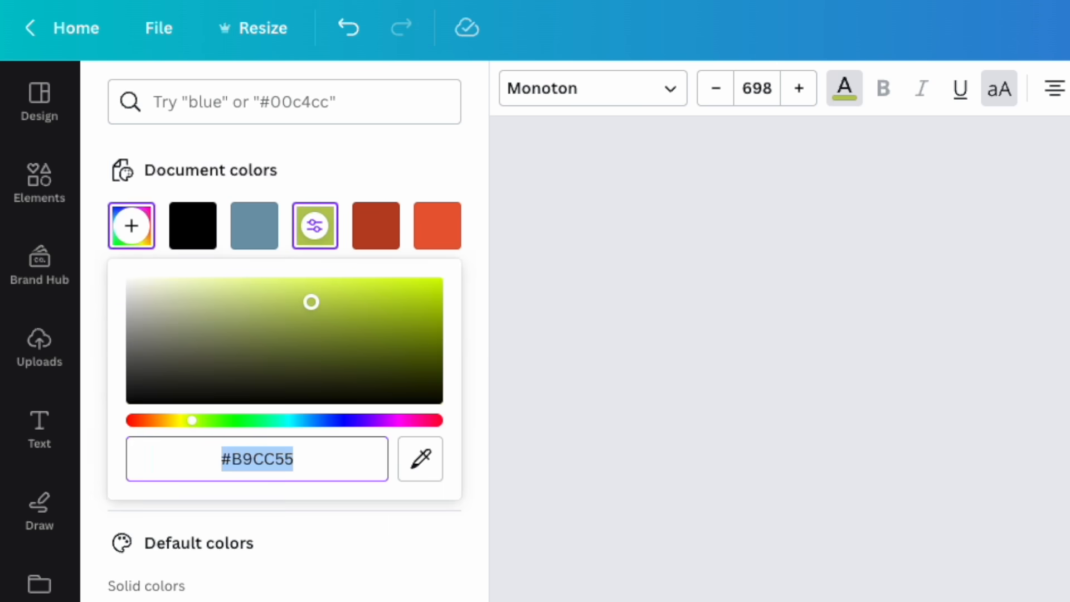
{"action": "key", "text": "ctrl+v"}
{"action": "key", "text": "Return"}
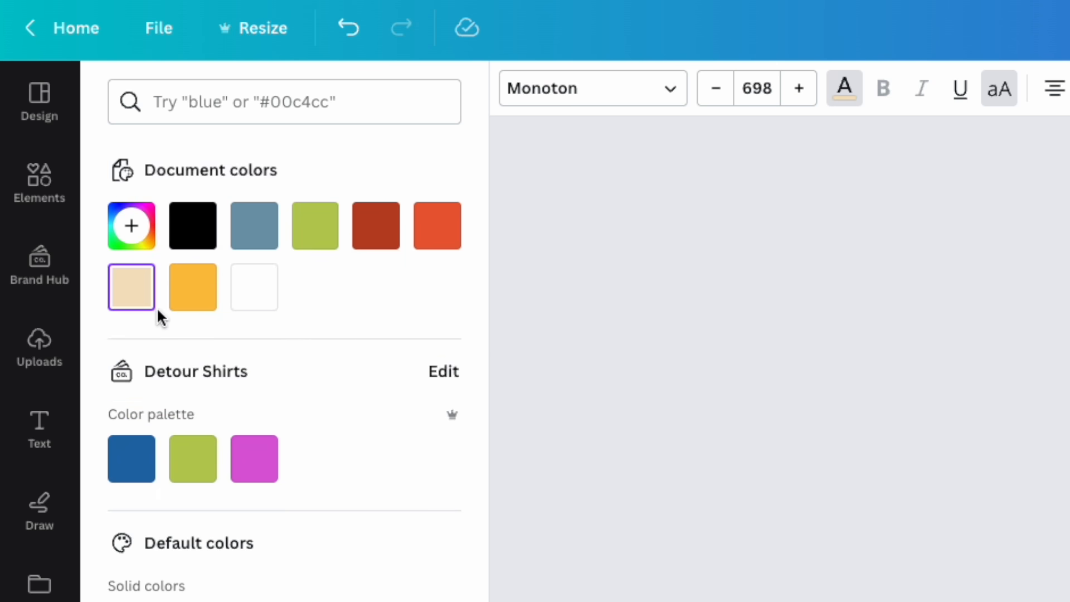
Look up the hex codes of the cream and blue RETRO lines once more and clear the selection.
{"action": "left_click", "coordinate": [136, 304]}
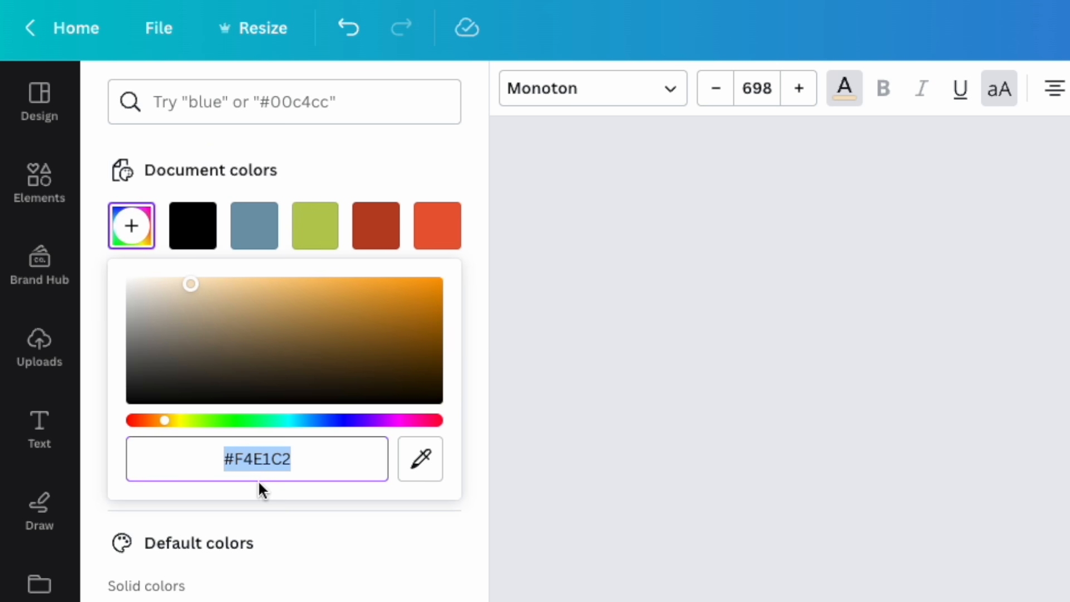
{"action": "left_click", "coordinate": [254, 225]}
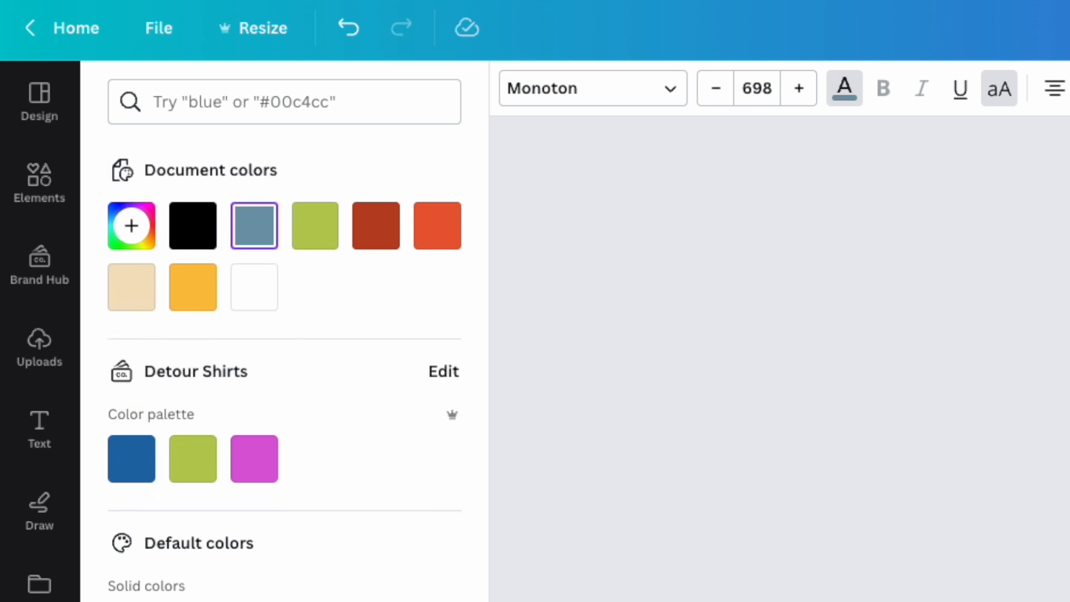
{"action": "left_click", "coordinate": [240, 239]}
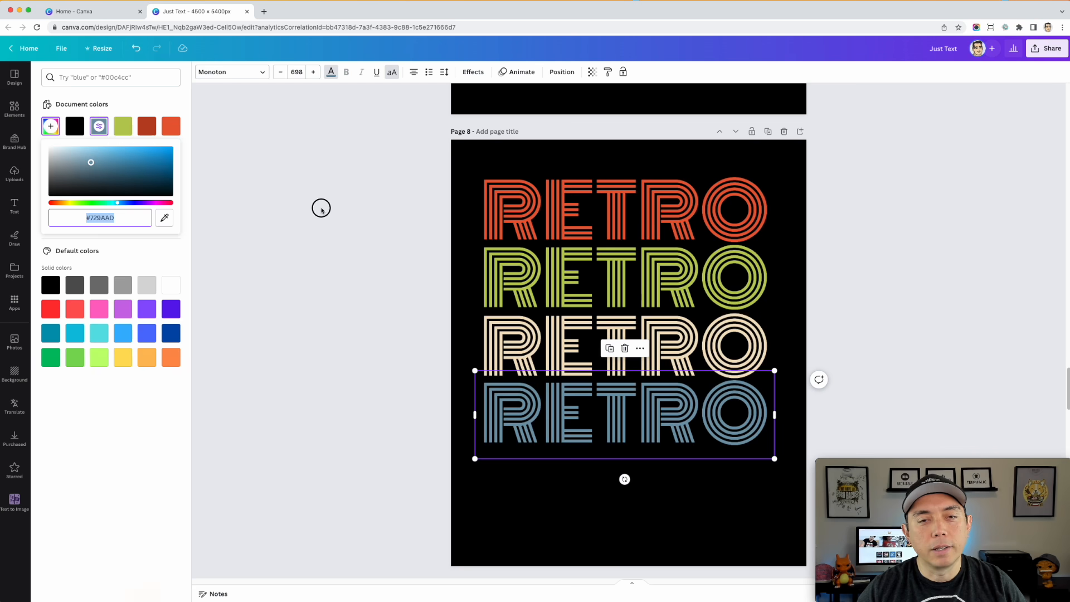
{"action": "left_click", "coordinate": [321, 211]}
{"action": "left_click", "coordinate": [908, 251]}
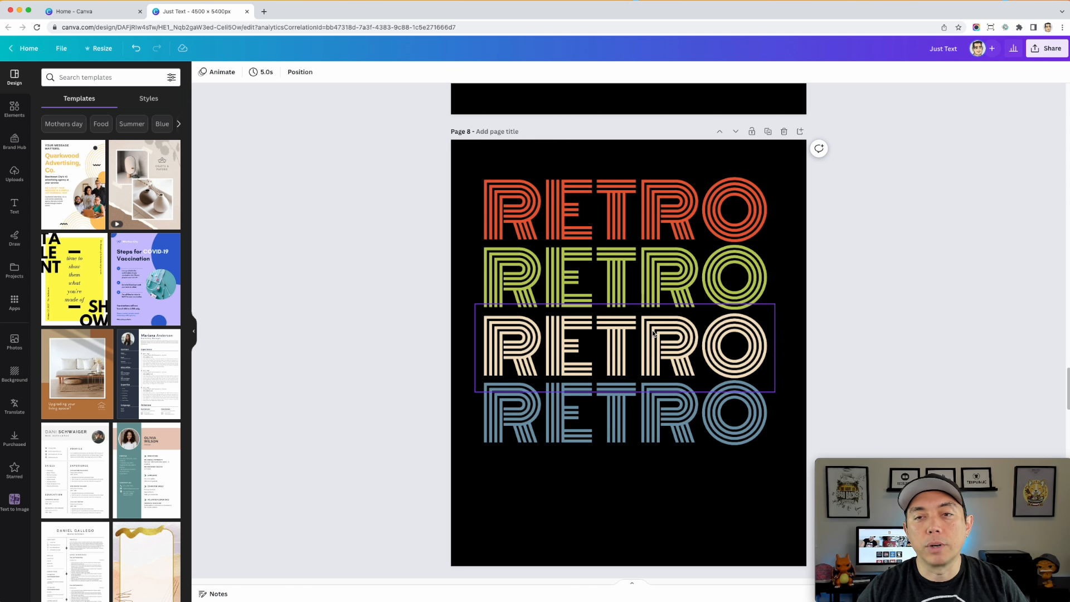
Compare the page 8 RETRO stack with the page 9 text block and open the word ONE on page 9 for editing.
{"action": "scroll", "coordinate": [653, 333], "scroll_direction": "down", "scroll_amount": 6}
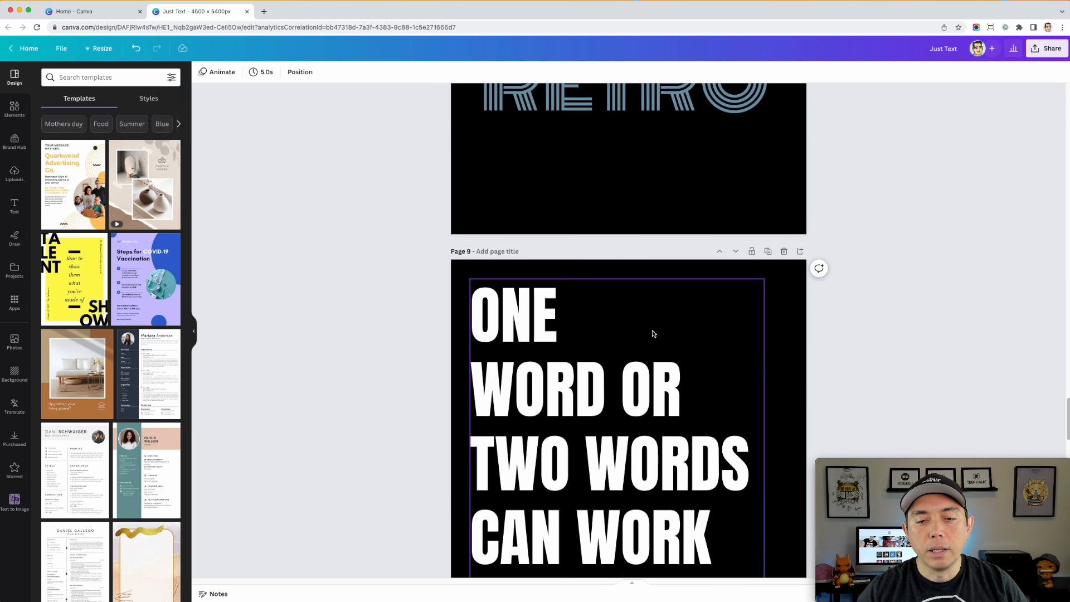
{"action": "scroll", "coordinate": [653, 333], "scroll_direction": "down", "scroll_amount": 3}
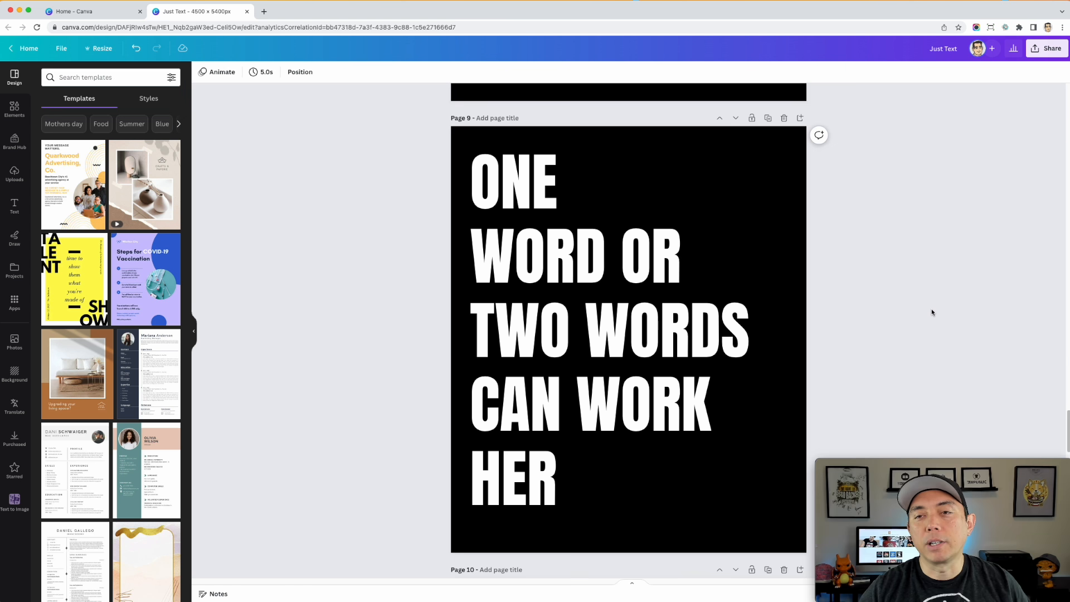
{"action": "scroll", "coordinate": [931, 312], "scroll_direction": "up", "scroll_amount": 8}
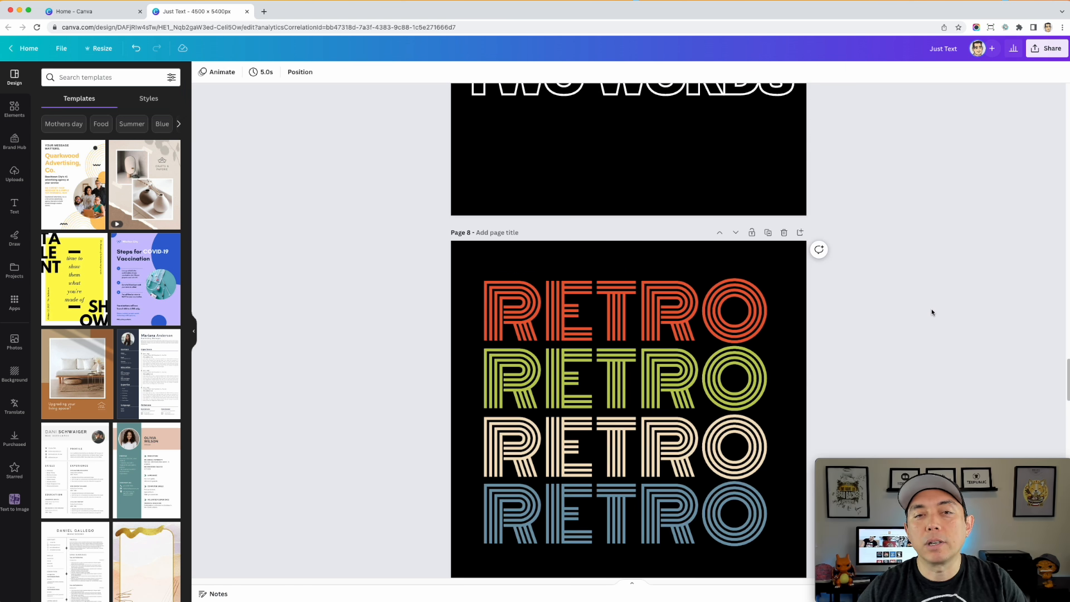
{"action": "scroll", "coordinate": [488, 282], "scroll_direction": "down", "scroll_amount": 6}
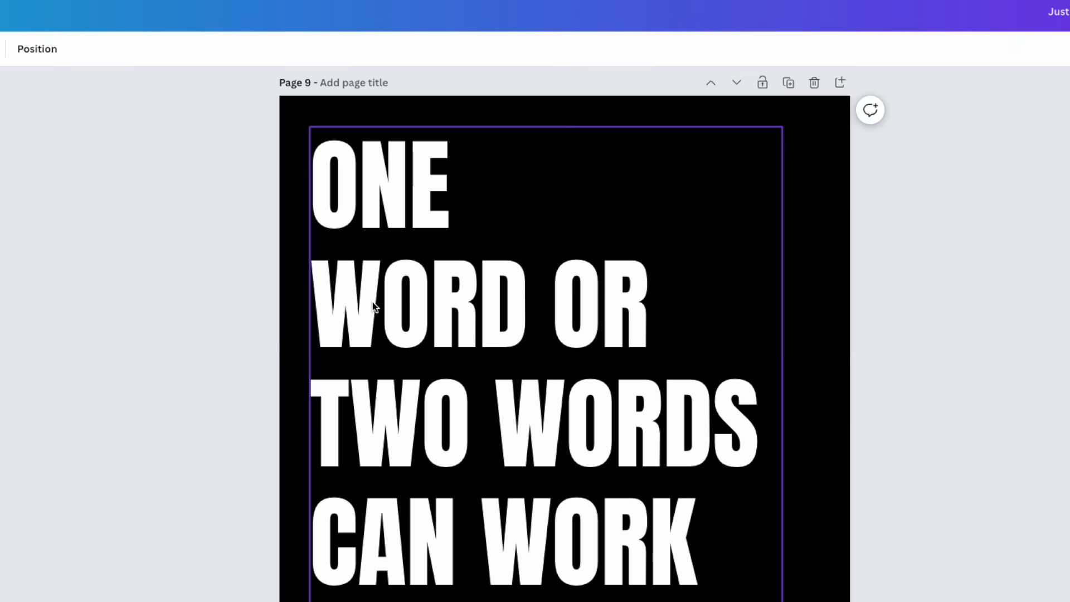
{"action": "left_click", "coordinate": [372, 304]}
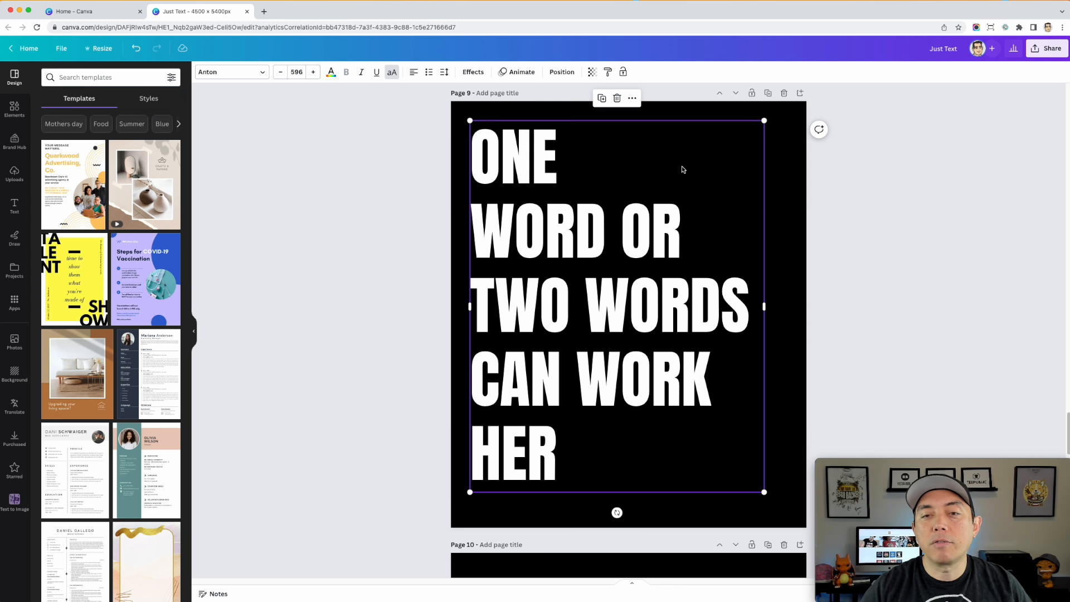
{"action": "left_click", "coordinate": [538, 167]}
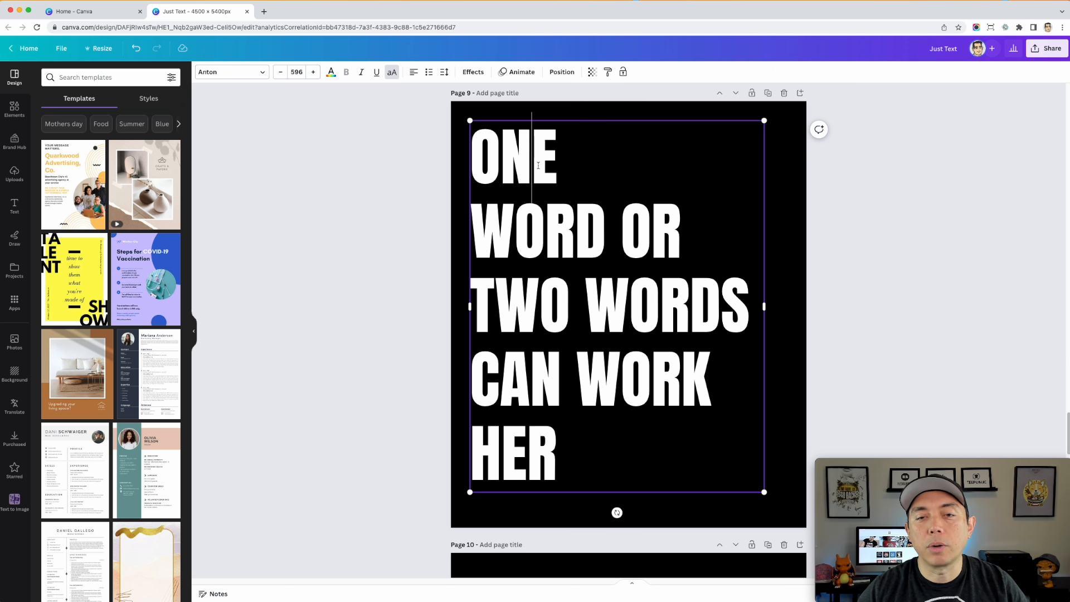